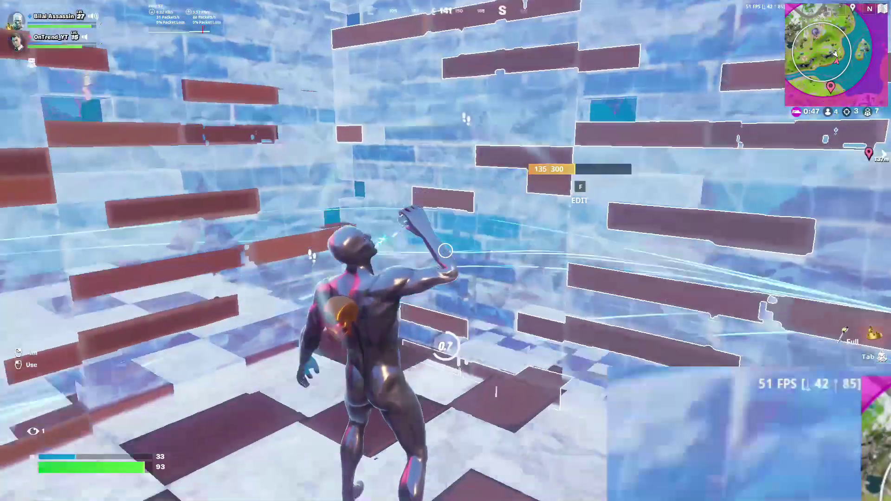
{"action": "key", "text": "1"}
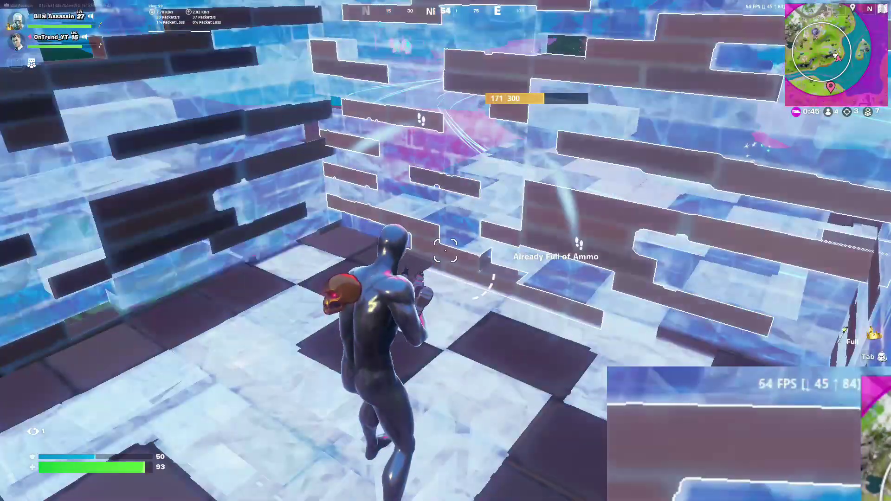
{"action": "key", "text": "f"}
{"action": "key", "text": "f"}
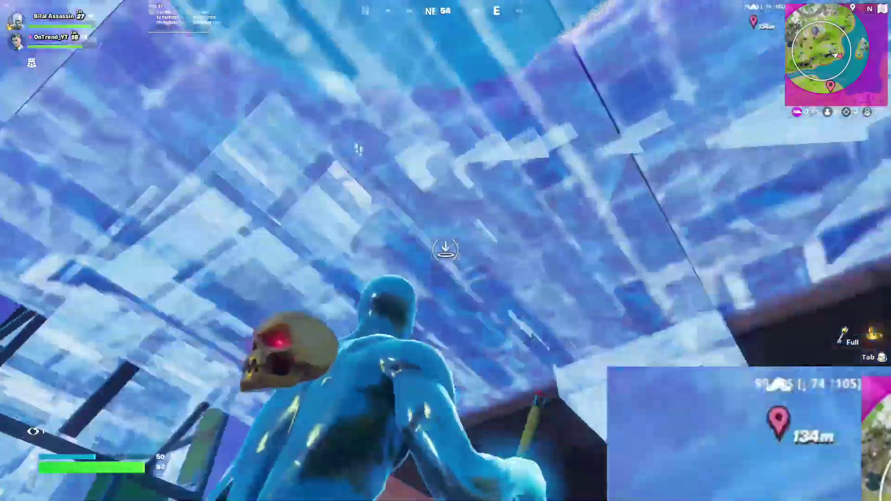
{"action": "key", "text": "q"}
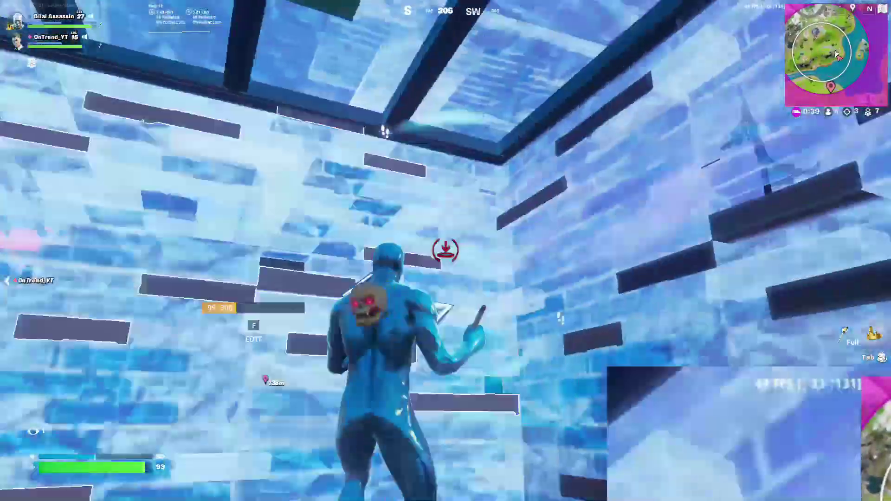
{"action": "key", "text": "f"}
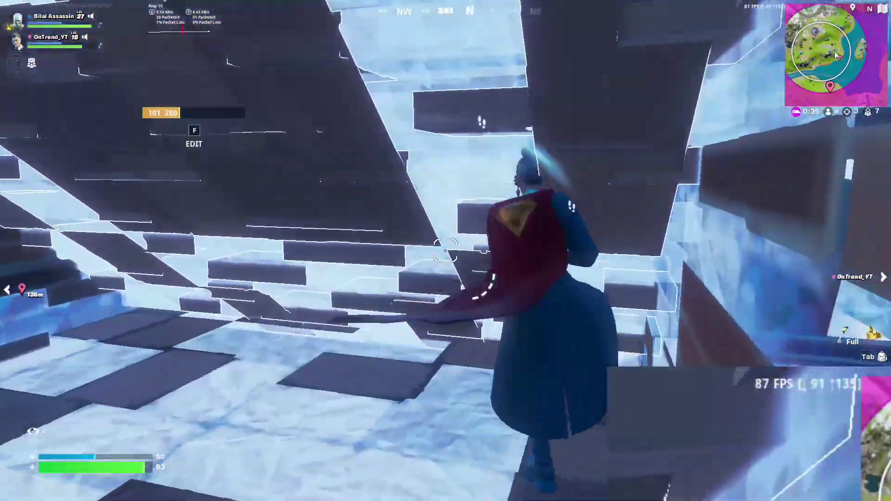
{"action": "left_click", "coordinate": [446, 251]}
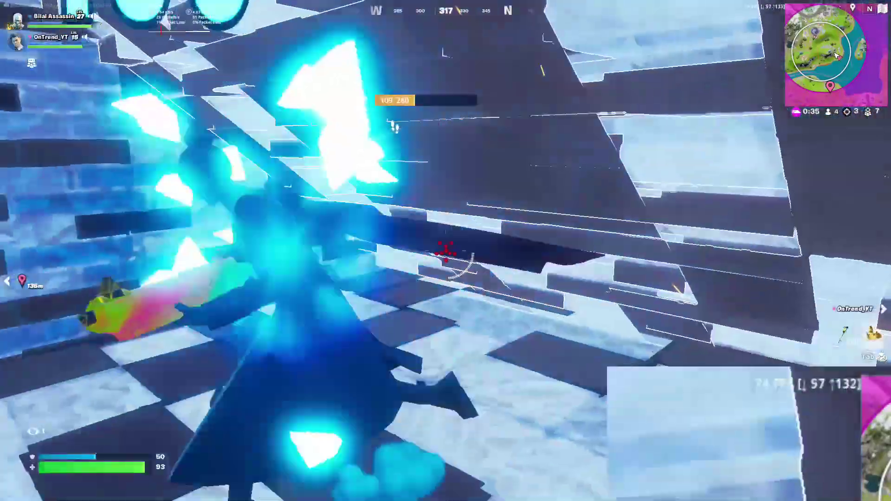
{"action": "left_click", "coordinate": [445, 250]}
{"action": "key", "text": "q"}
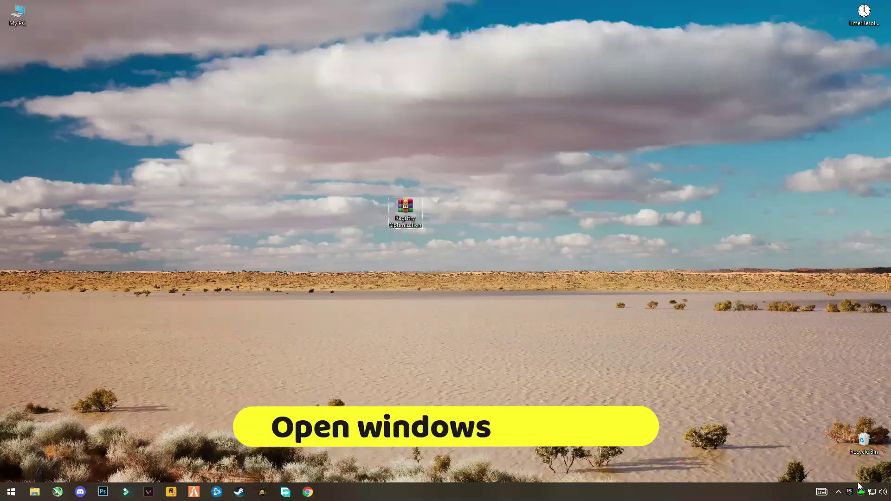
Open the additional power settings from the Power & sleep section of the Windows system settings
{"action": "left_click", "coordinate": [5, 495]}
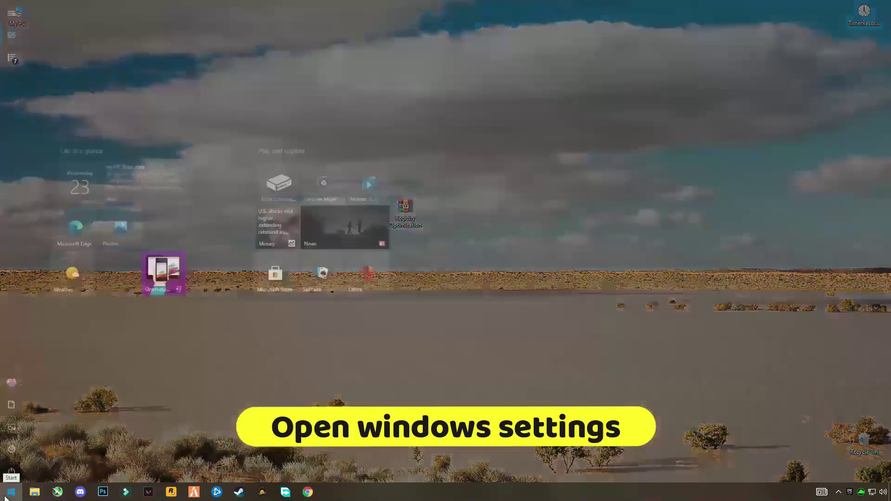
{"action": "left_click", "coordinate": [22, 450]}
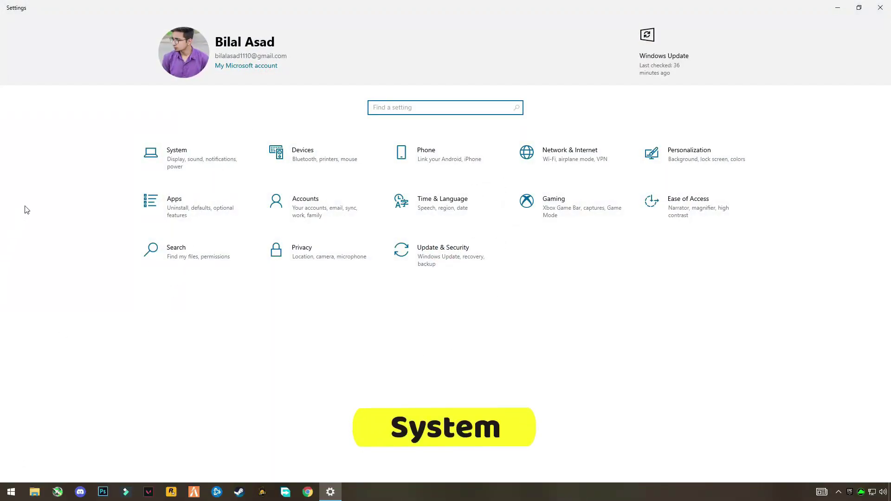
{"action": "left_click", "coordinate": [185, 162]}
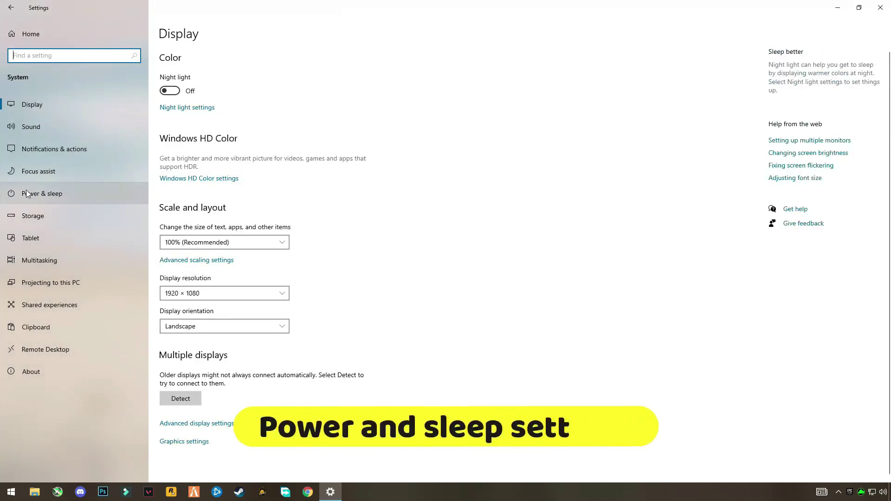
{"action": "left_click", "coordinate": [52, 197]}
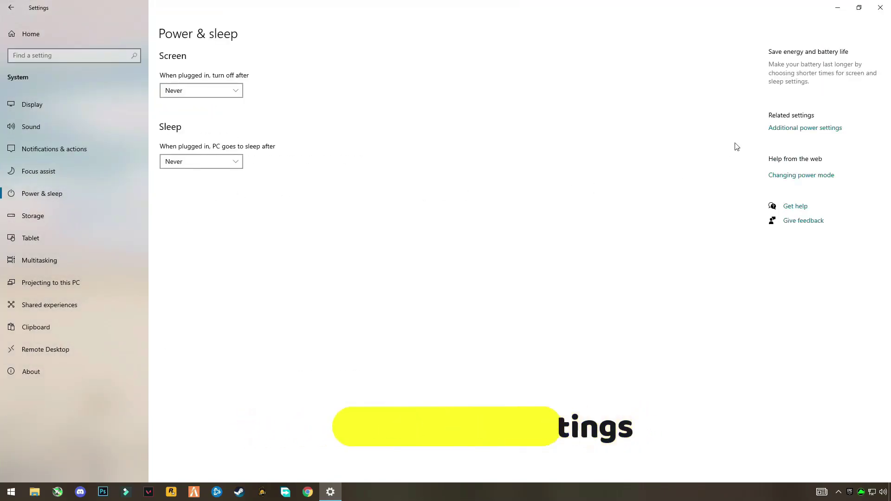
{"action": "left_click", "coordinate": [792, 131]}
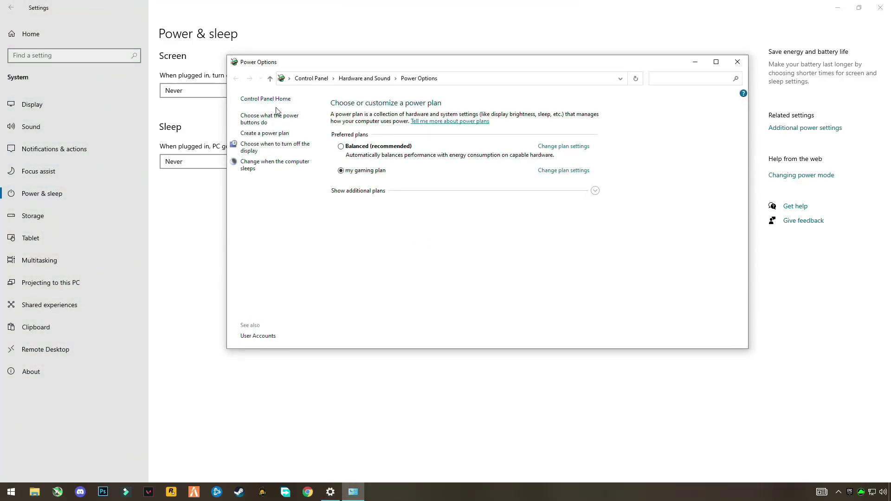
Start a new power plan based on High performance and name it "Gaming profile"
{"action": "left_click", "coordinate": [271, 133]}
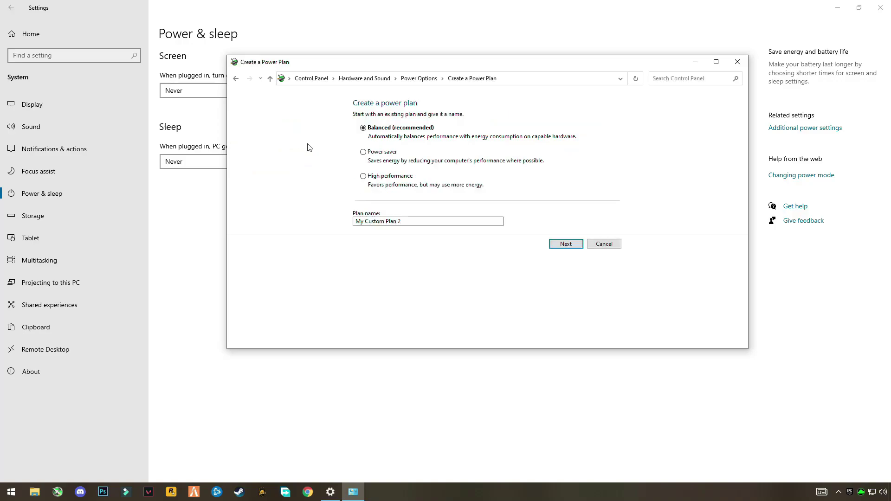
{"action": "left_click", "coordinate": [363, 176]}
{"action": "left_click", "coordinate": [377, 221]}
{"action": "double_click", "coordinate": [435, 223]}
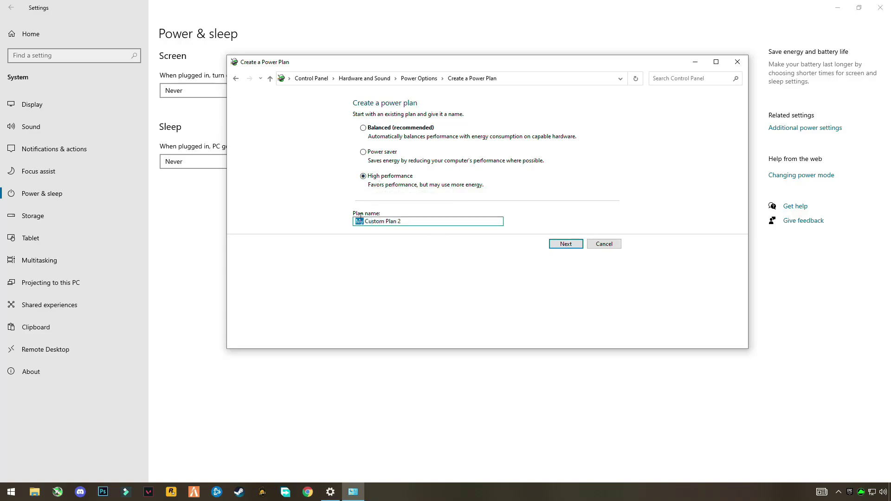
{"action": "type", "text": "G"}
{"action": "left_click", "coordinate": [565, 244]}
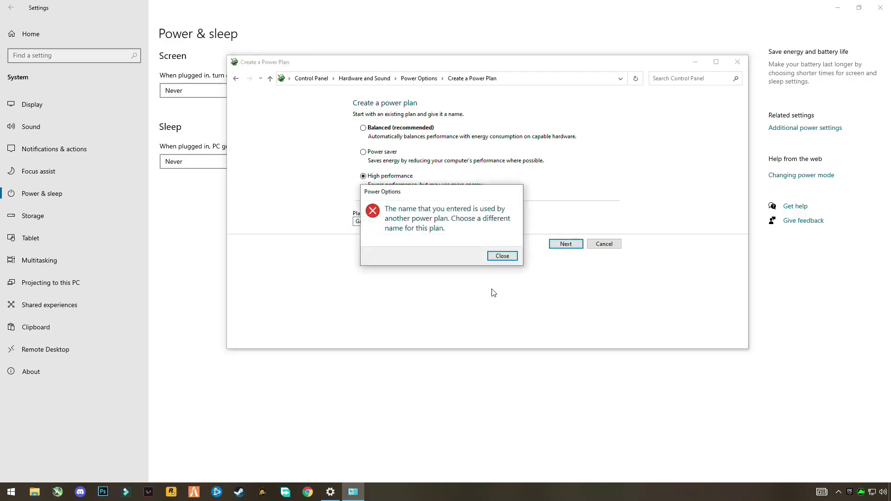
{"action": "left_click", "coordinate": [497, 255]}
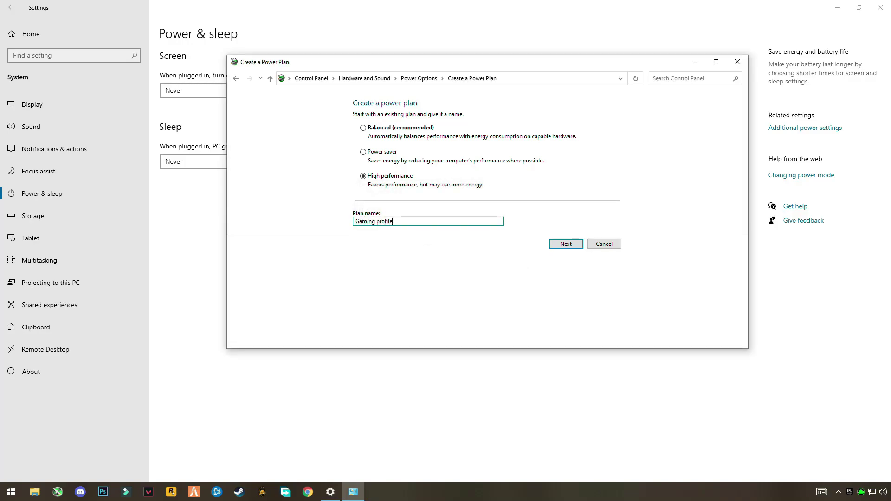
{"action": "left_click", "coordinate": [574, 247]}
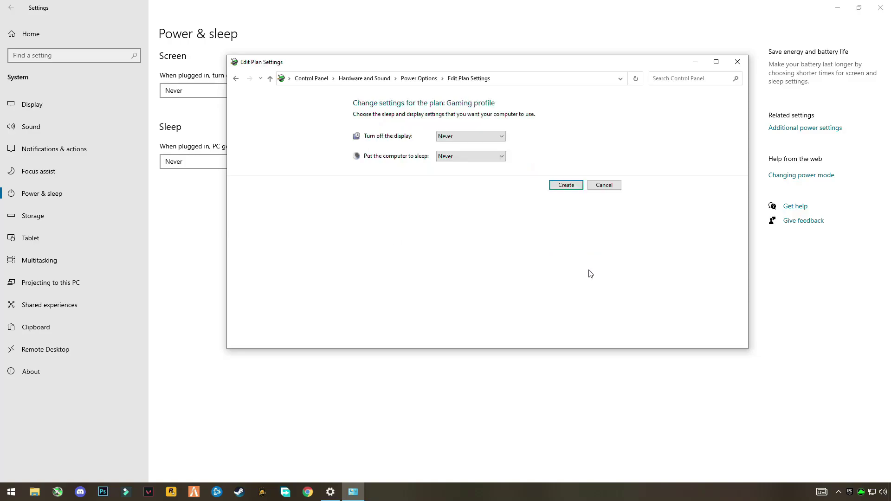
Set display turn-off and computer sleep to Never, create the Gaming profile plan, and close the power and settings windows
{"action": "left_click", "coordinate": [463, 138]}
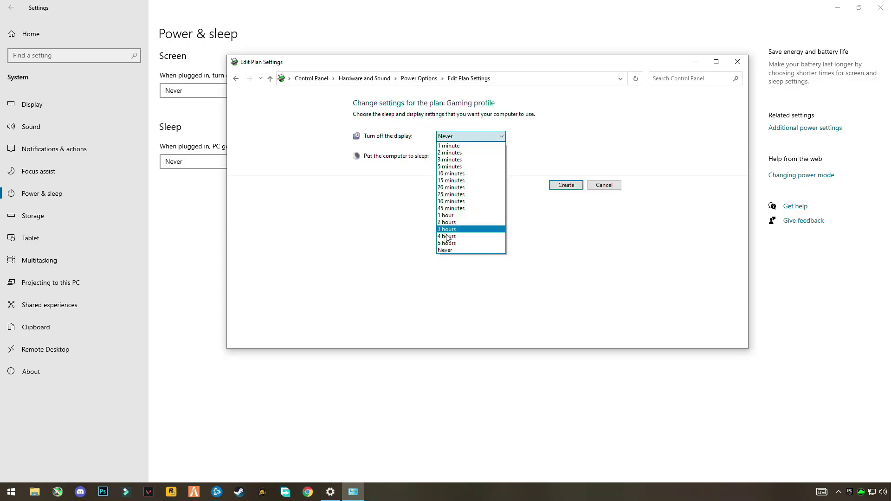
{"action": "left_click", "coordinate": [449, 250]}
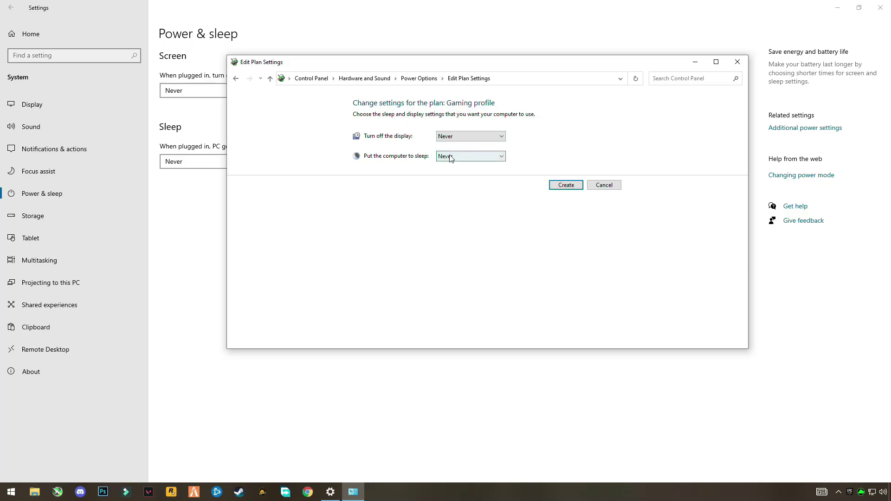
{"action": "left_click", "coordinate": [448, 156]}
{"action": "left_click", "coordinate": [448, 270]}
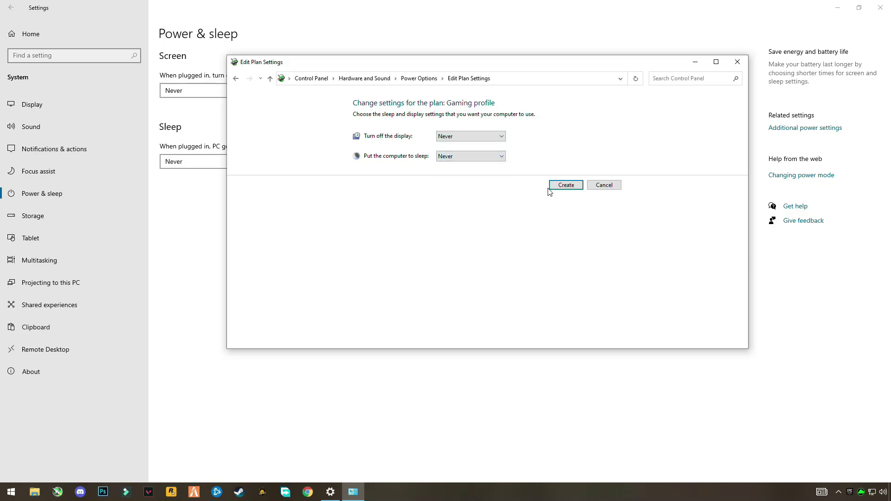
{"action": "left_click", "coordinate": [566, 185]}
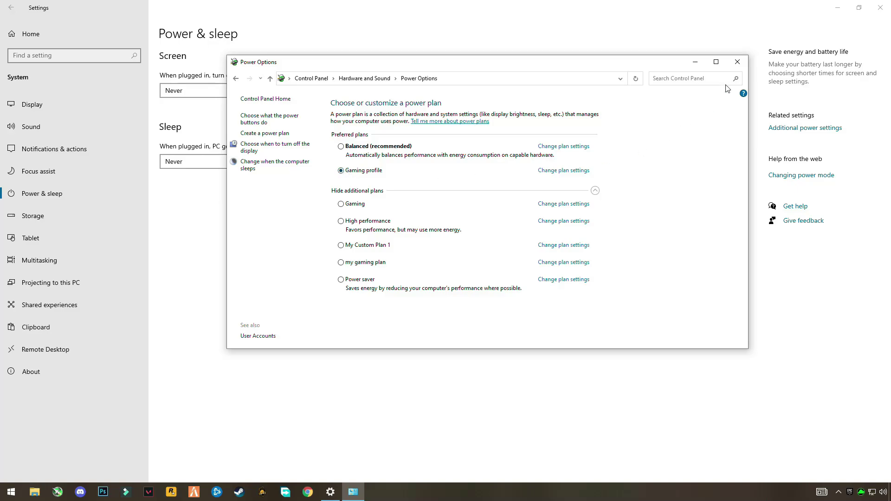
{"action": "left_click", "coordinate": [737, 62]}
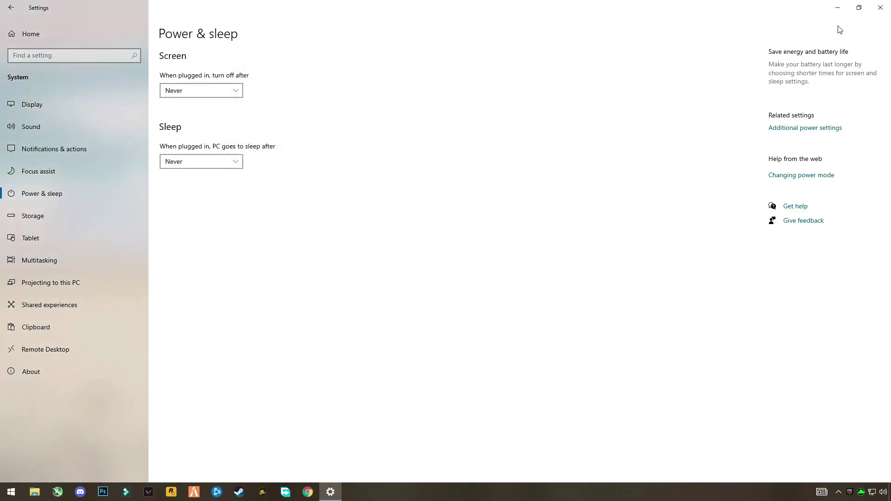
{"action": "left_click", "coordinate": [882, 7]}
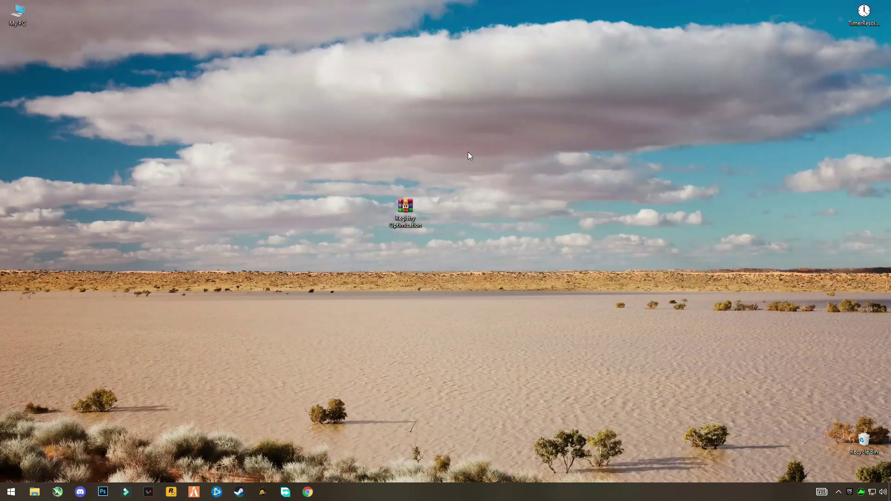
Open Task Manager and show the list of programs that run at startup
{"action": "right_click", "coordinate": [467, 491]}
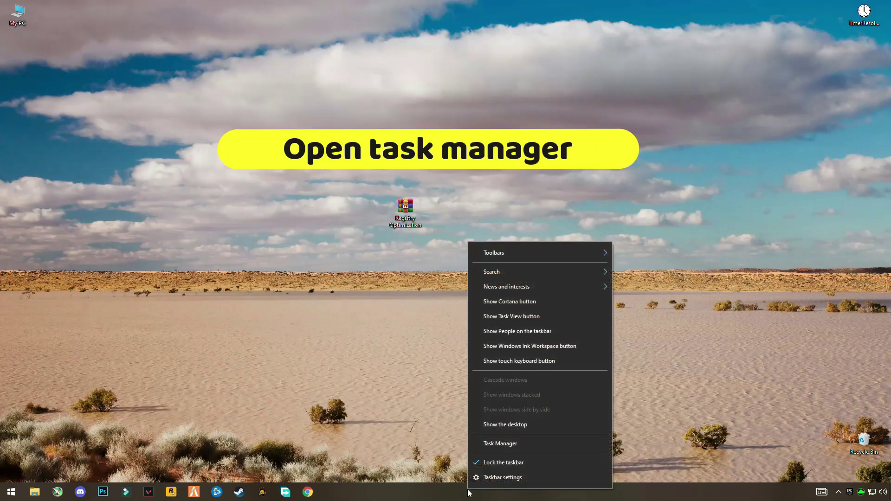
{"action": "left_click", "coordinate": [501, 443]}
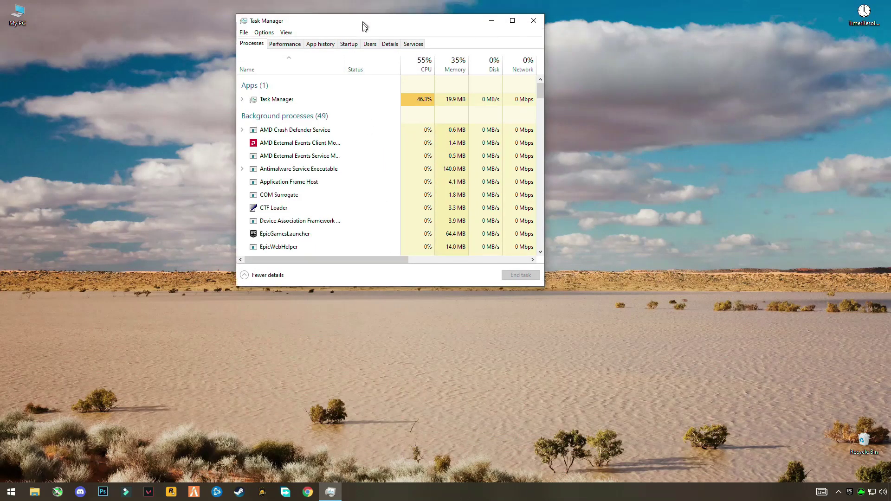
{"action": "left_click_drag", "start_coordinate": [364, 22], "coordinate": [376, 99]}
{"action": "left_click", "coordinate": [350, 116]}
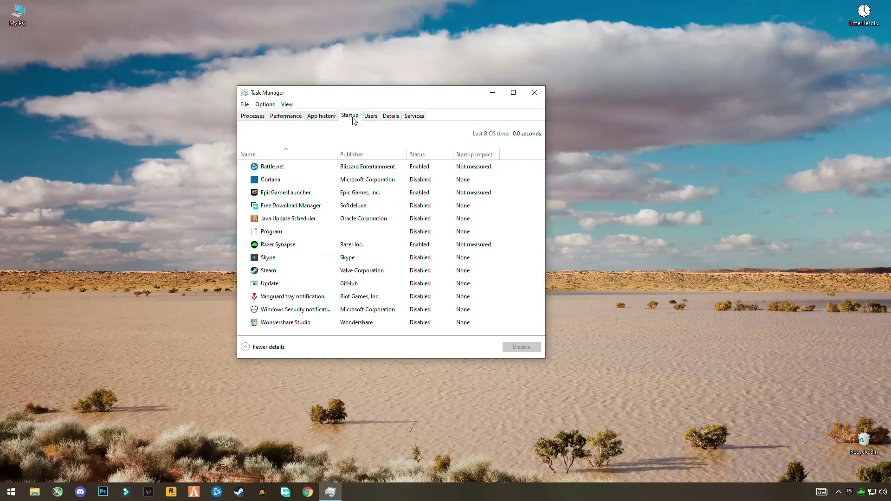
Disable Battle.net and EpicGamesLauncher at startup, then close Task Manager
{"action": "right_click", "coordinate": [409, 167]}
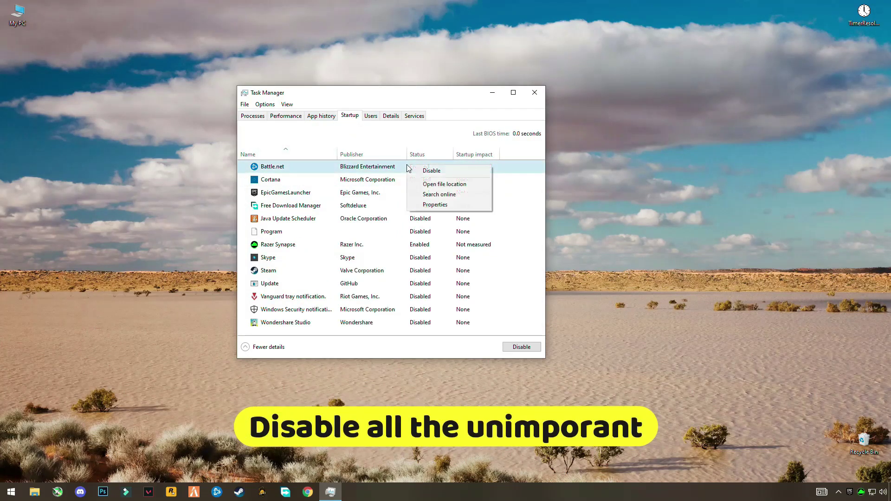
{"action": "left_click", "coordinate": [419, 172]}
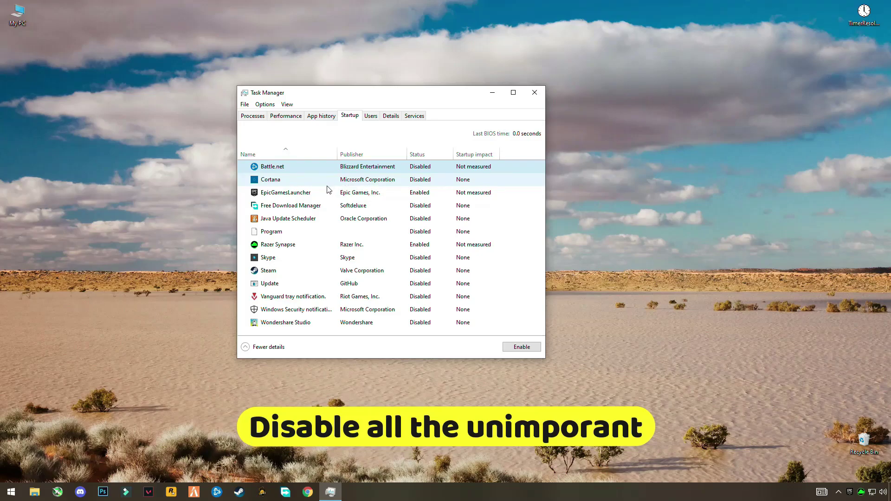
{"action": "right_click", "coordinate": [411, 193]}
{"action": "left_click", "coordinate": [416, 200]}
{"action": "right_click", "coordinate": [410, 249]}
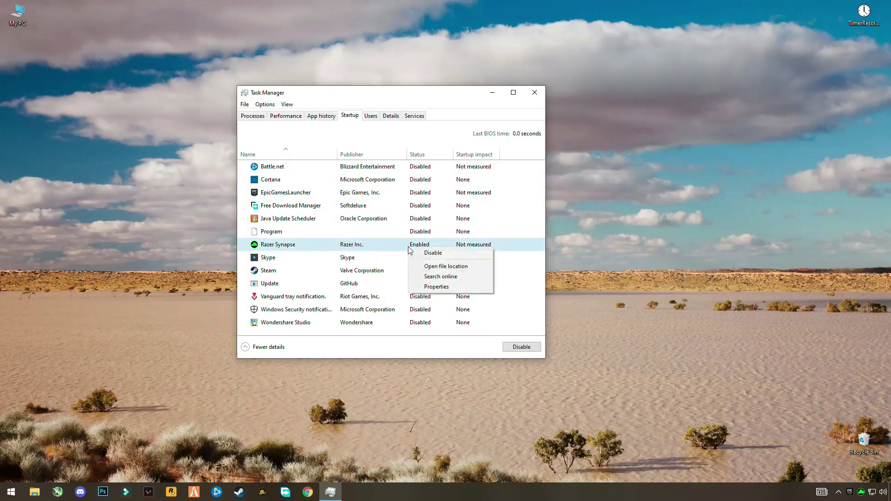
{"action": "left_click", "coordinate": [530, 272]}
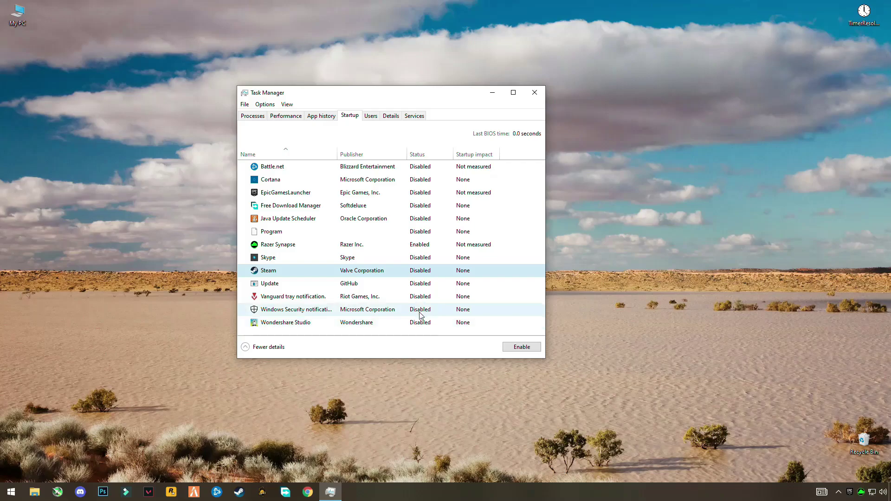
{"action": "left_click", "coordinate": [534, 93]}
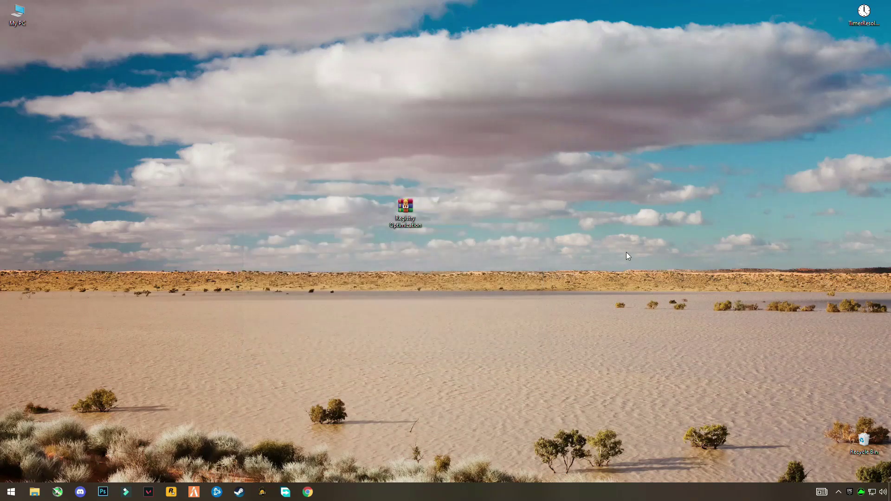
Open the Performance Options for visual effects from My PC's advanced system settings
{"action": "double_click", "coordinate": [24, 23]}
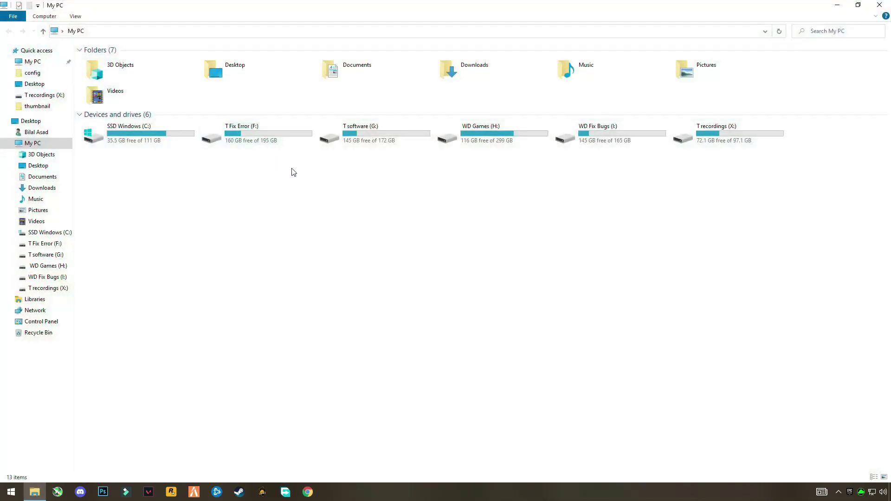
{"action": "right_click", "coordinate": [304, 262]}
{"action": "right_click", "coordinate": [438, 244]}
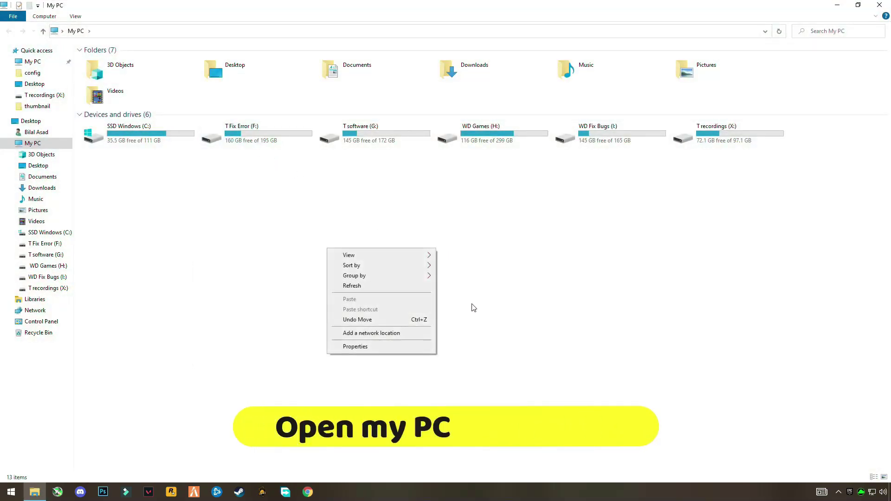
{"action": "left_click", "coordinate": [372, 349]}
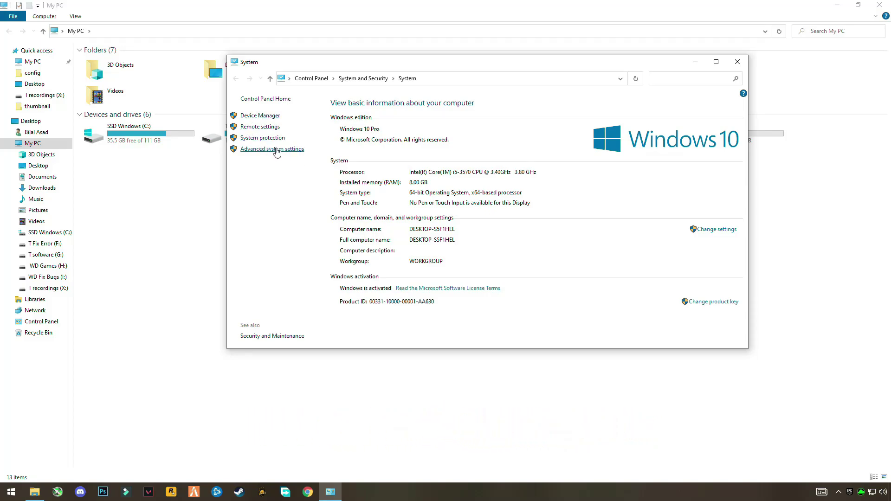
{"action": "left_click", "coordinate": [280, 150]}
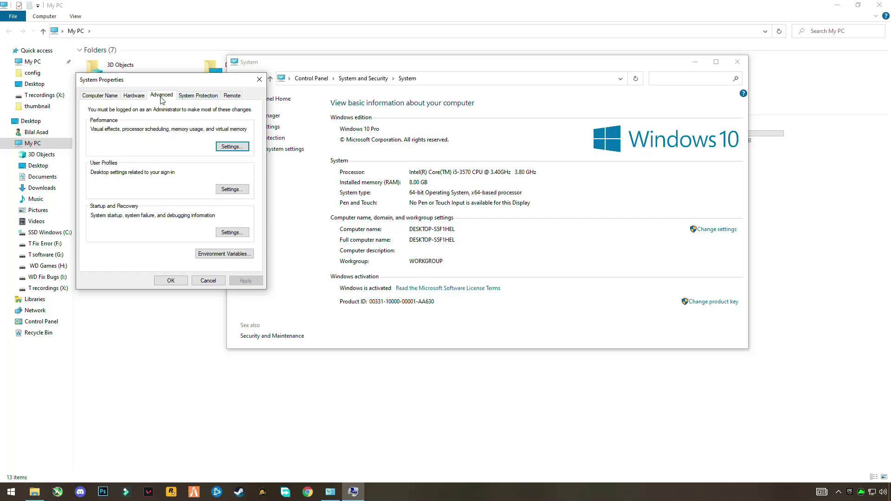
{"action": "left_click", "coordinate": [223, 147]}
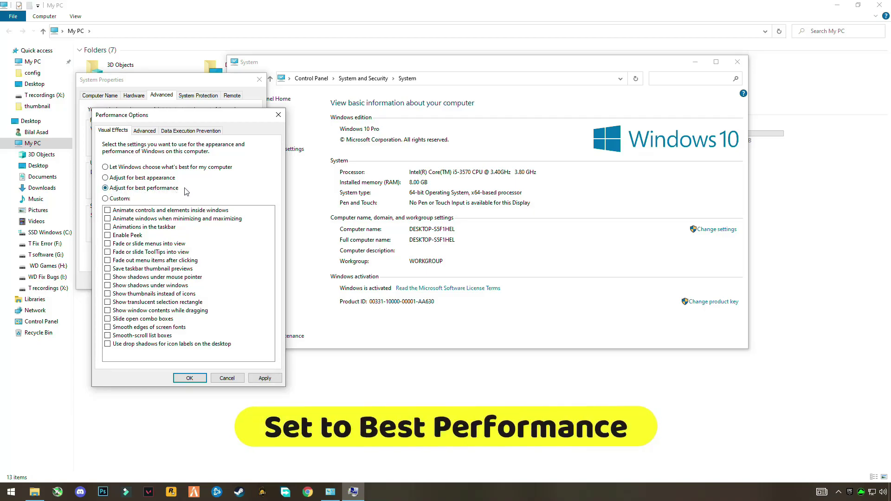
Apply the Adjust for best performance visual effects setting and close the performance, system and My PC windows
{"action": "left_click", "coordinate": [254, 377]}
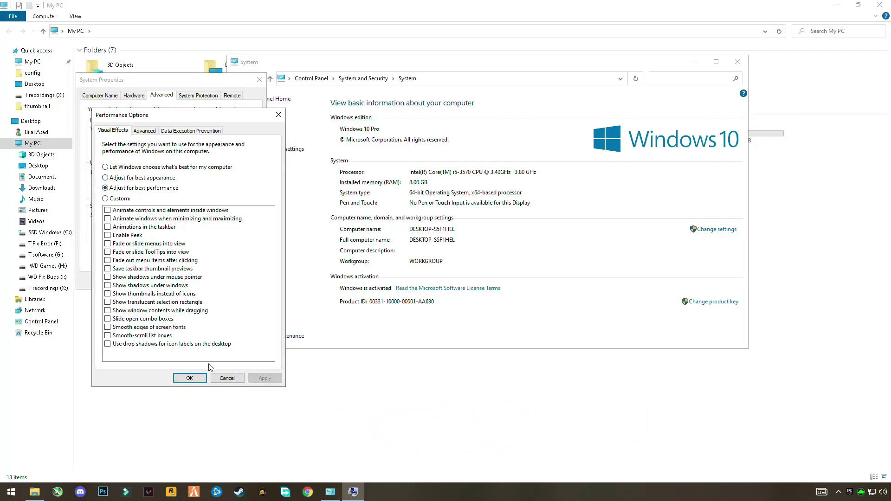
{"action": "left_click", "coordinate": [190, 378]}
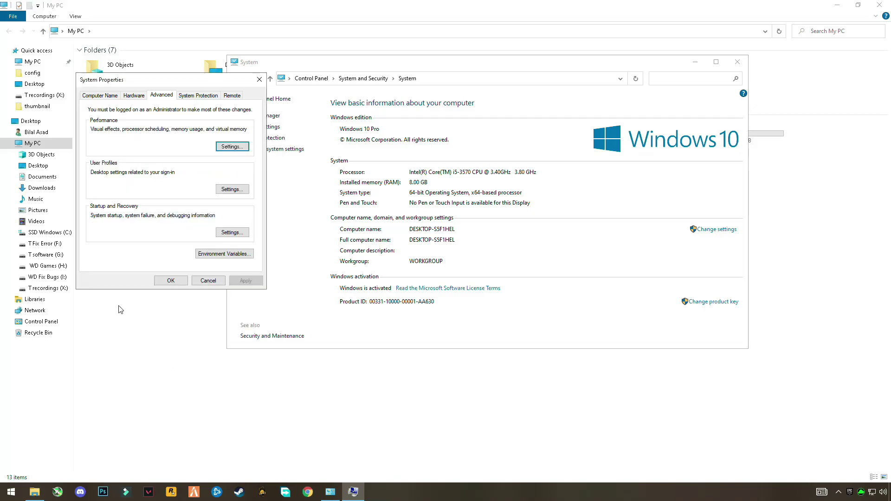
{"action": "left_click", "coordinate": [170, 281]}
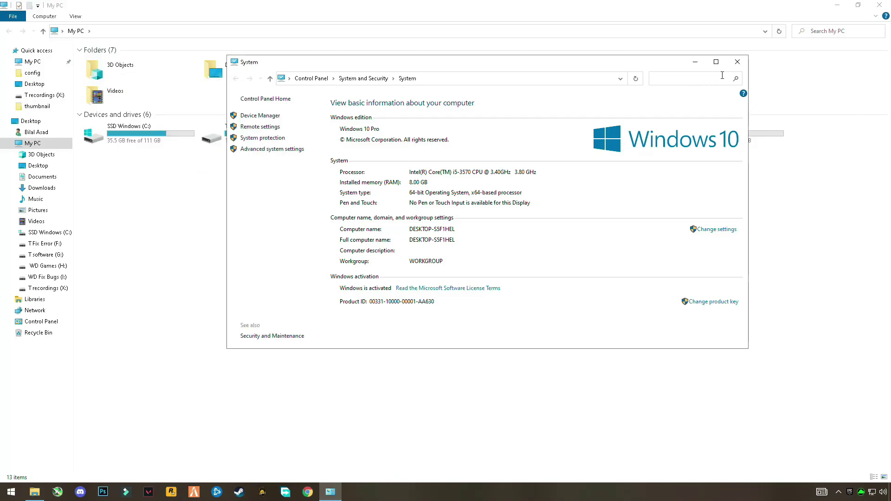
{"action": "left_click", "coordinate": [737, 62]}
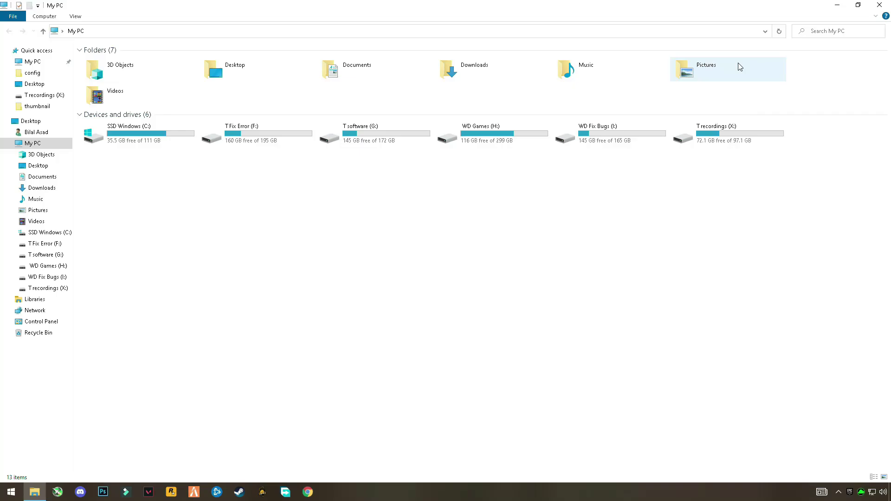
{"action": "left_click", "coordinate": [878, 4]}
Extract the Registry Optimization archive onto the desktop and move the extracted folder nearer to the archive
{"action": "left_click_drag", "start_coordinate": [573, 169], "coordinate": [354, 254]}
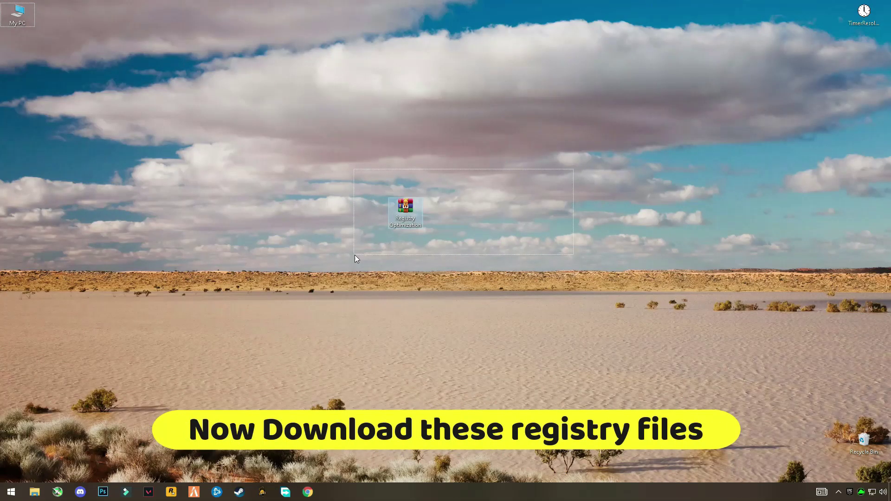
{"action": "left_click_drag", "start_coordinate": [401, 210], "coordinate": [330, 211]}
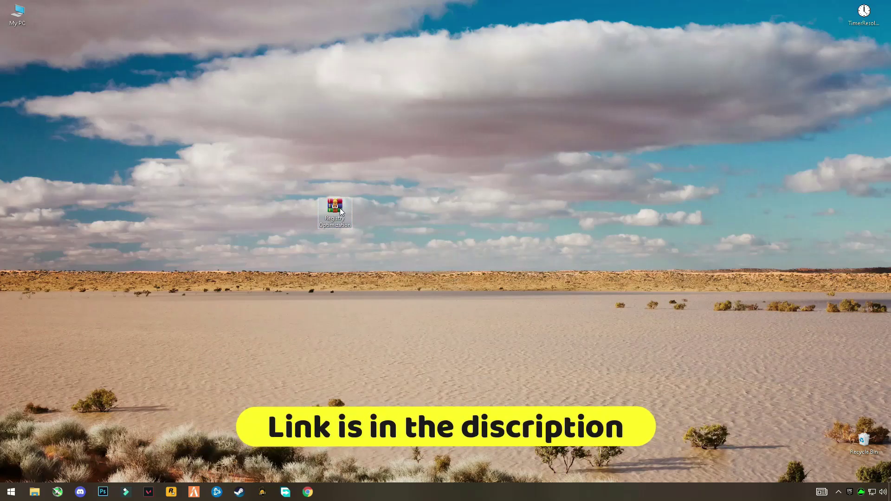
{"action": "right_click", "coordinate": [341, 211]}
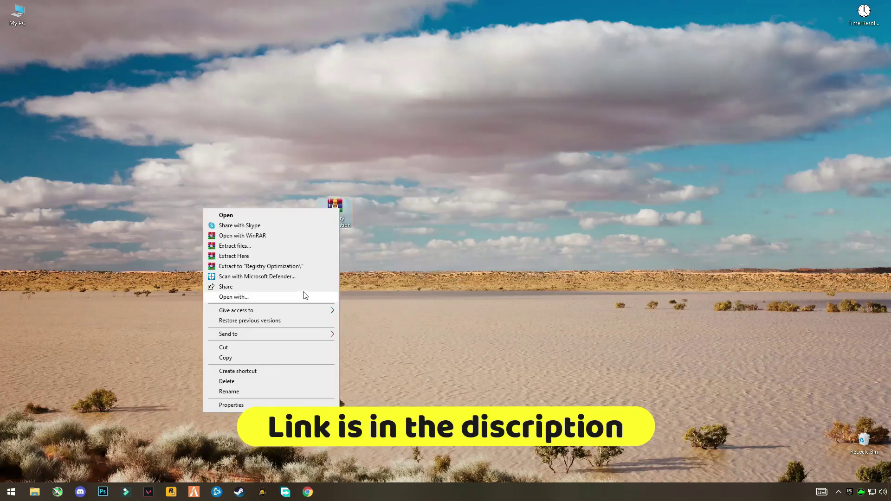
{"action": "left_click", "coordinate": [243, 263]}
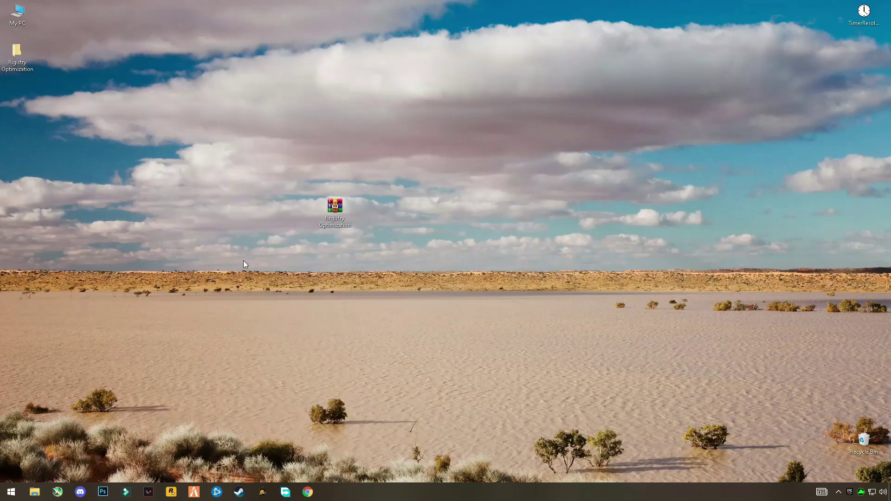
{"action": "left_click_drag", "start_coordinate": [39, 68], "coordinate": [175, 134]}
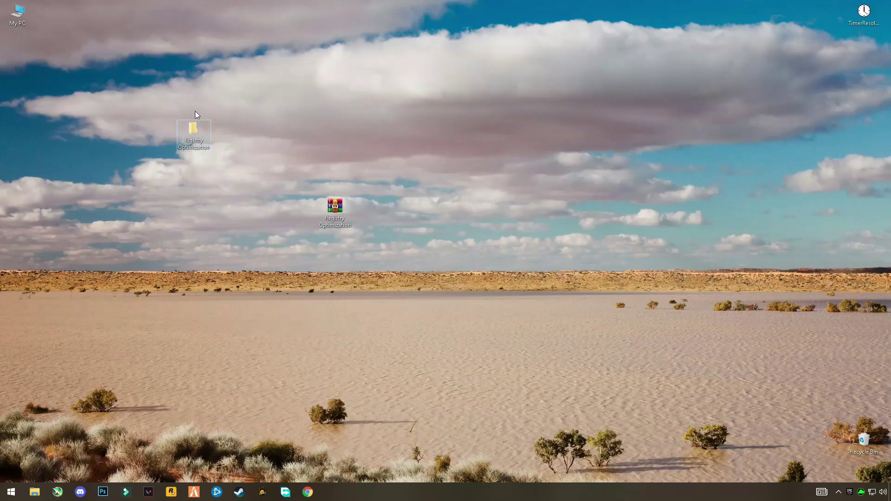
Open the extracted Rigistry Optimization folder and enlarge its contents to extra large icons
{"action": "double_click", "coordinate": [193, 135]}
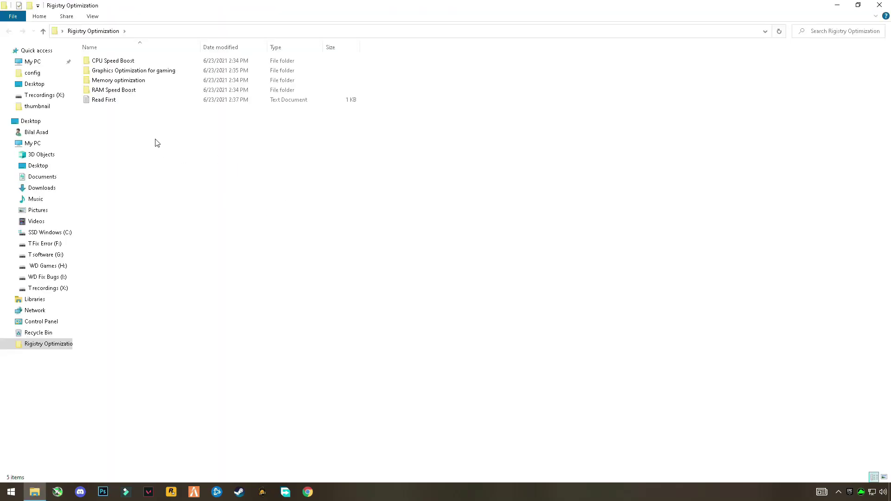
{"action": "left_click_drag", "start_coordinate": [132, 164], "coordinate": [111, 39]}
{"action": "left_click", "coordinate": [134, 128]}
{"action": "scroll", "coordinate": [178, 151], "scroll_direction": "up", "scroll_amount": 3}
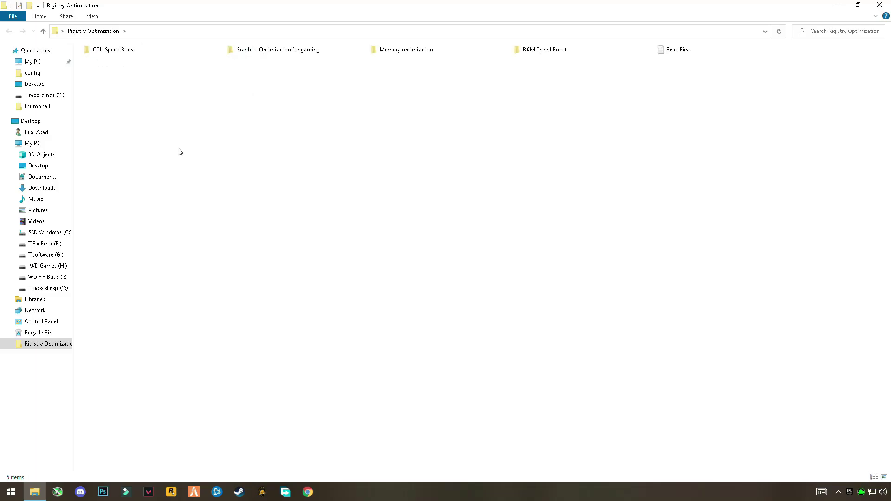
{"action": "scroll", "coordinate": [180, 152], "scroll_direction": "up", "scroll_amount": 4}
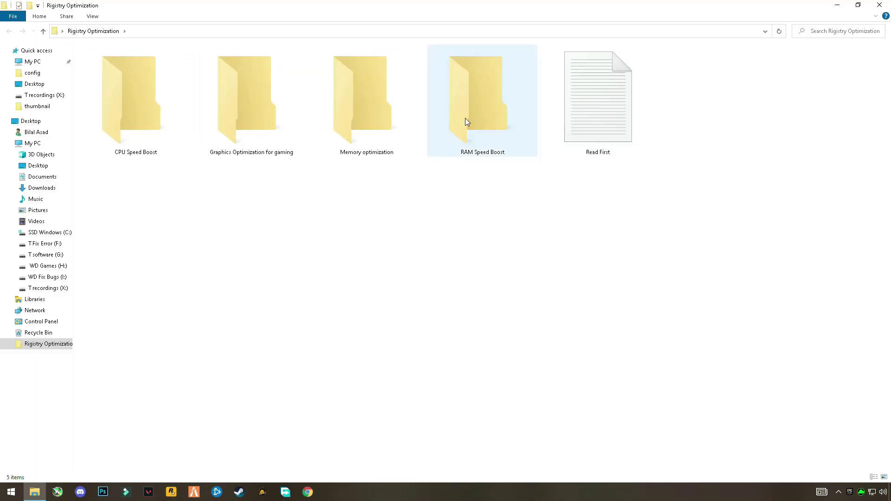
Open the Read First text file, enlarge its text to read the note about the registry files, and close it
{"action": "double_click", "coordinate": [587, 139]}
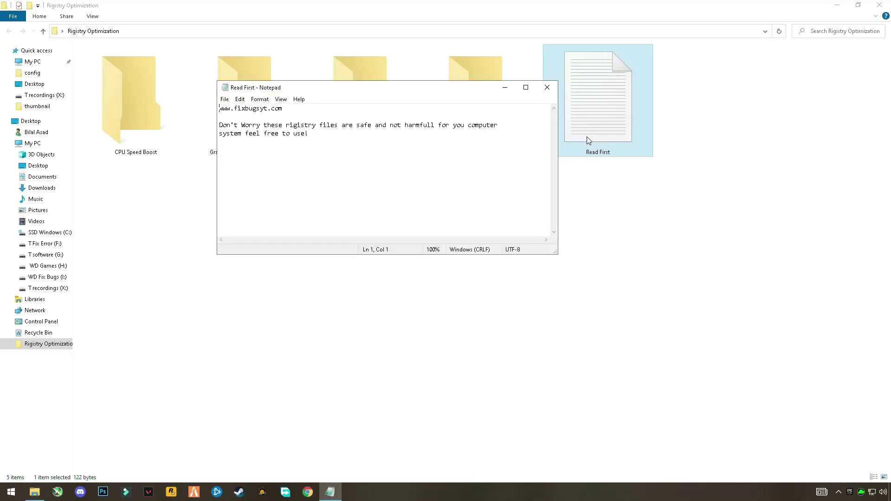
{"action": "double_click", "coordinate": [432, 87]}
{"action": "scroll", "coordinate": [89, 59], "scroll_direction": "up", "scroll_amount": 15}
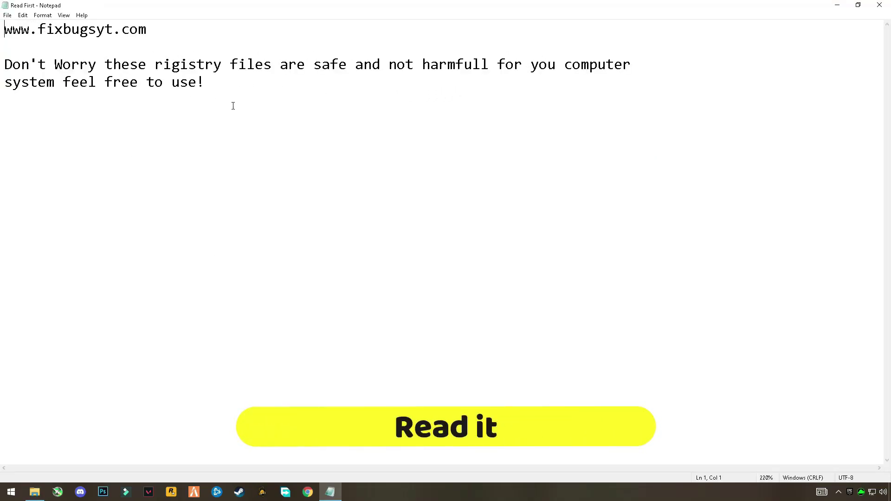
{"action": "left_click_drag", "start_coordinate": [282, 101], "coordinate": [3, 73]}
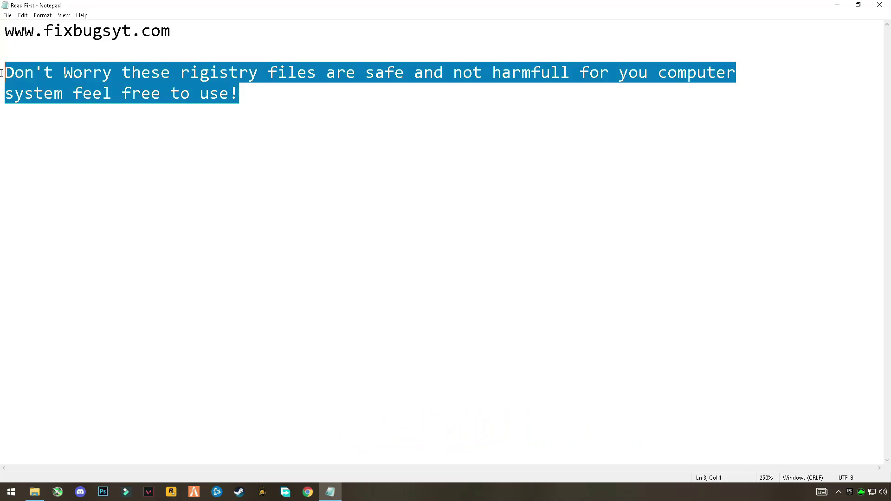
{"action": "left_click", "coordinate": [312, 113]}
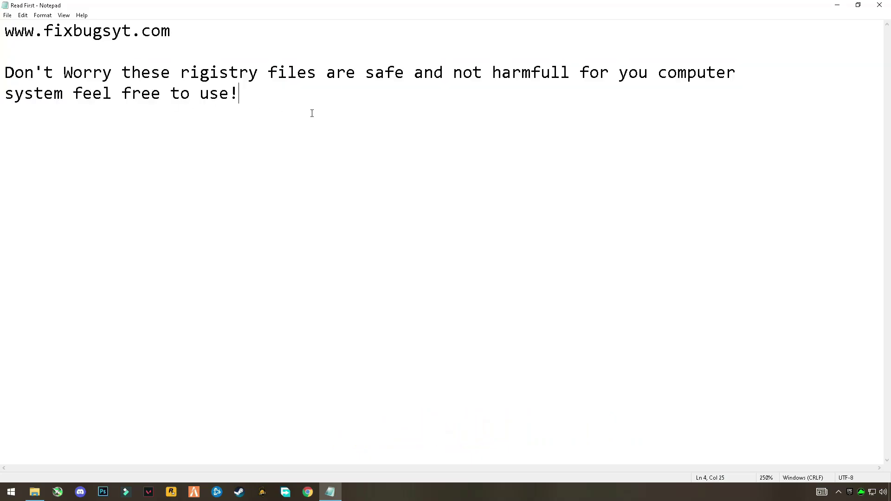
{"action": "left_click", "coordinate": [879, 5]}
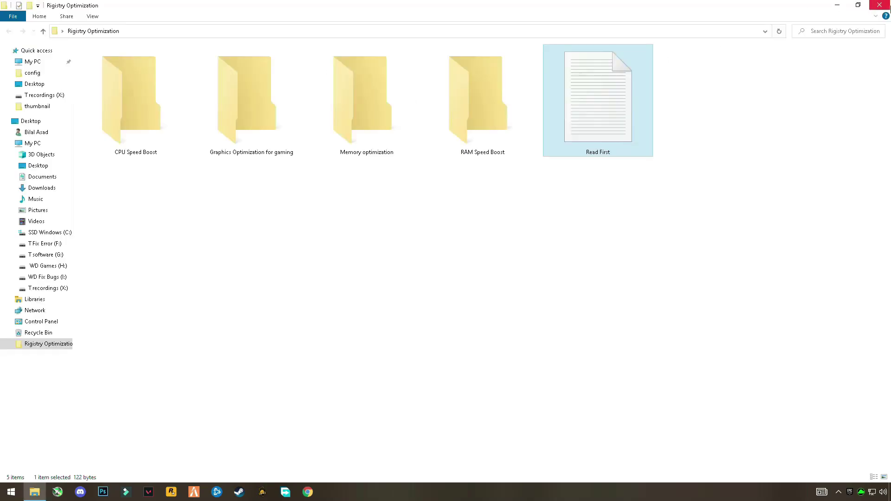
Merge the CPU boost file from the CPU Speed Boost folder into the registry, accepting all confirmations
{"action": "left_click", "coordinate": [145, 147]}
{"action": "double_click", "coordinate": [154, 121]}
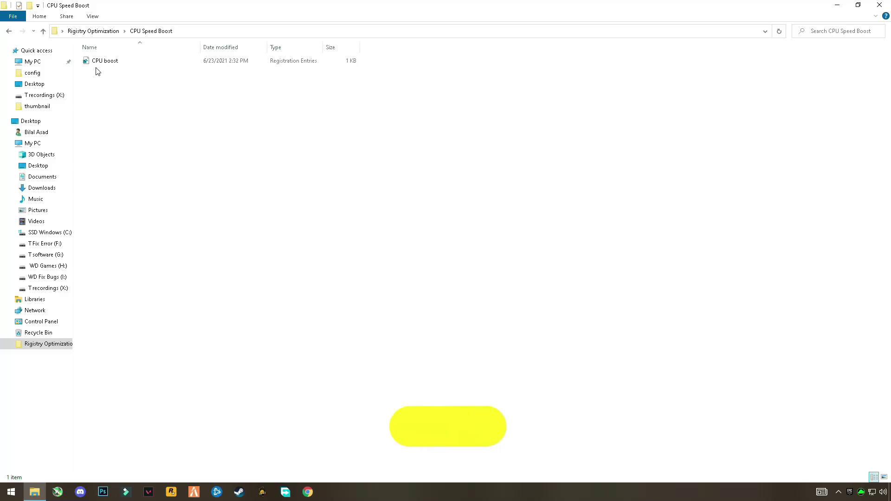
{"action": "right_click", "coordinate": [107, 62]}
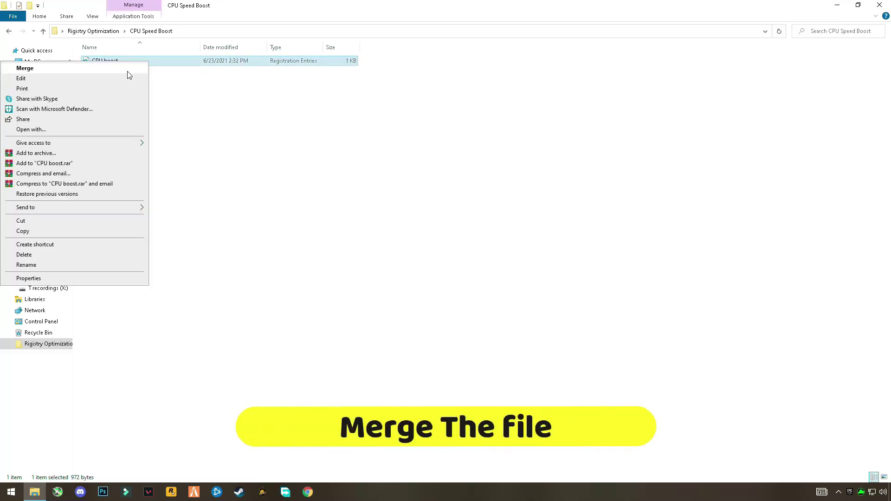
{"action": "left_click", "coordinate": [63, 69]}
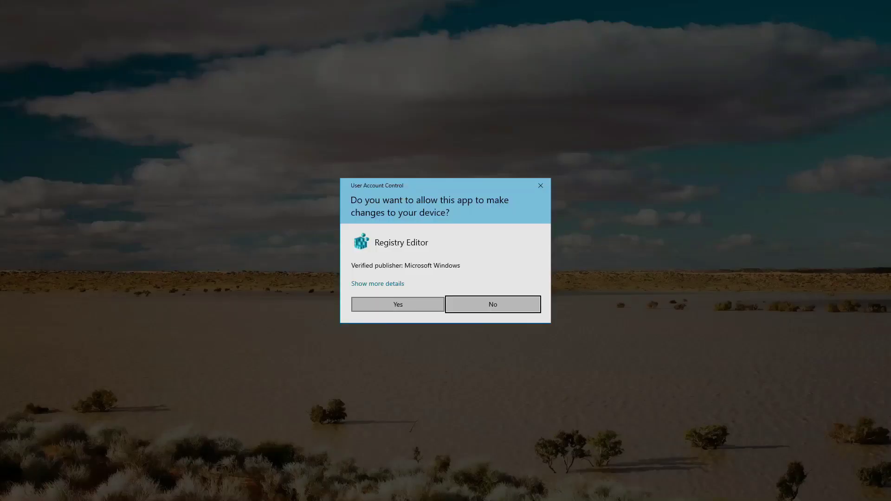
{"action": "left_click", "coordinate": [403, 306]}
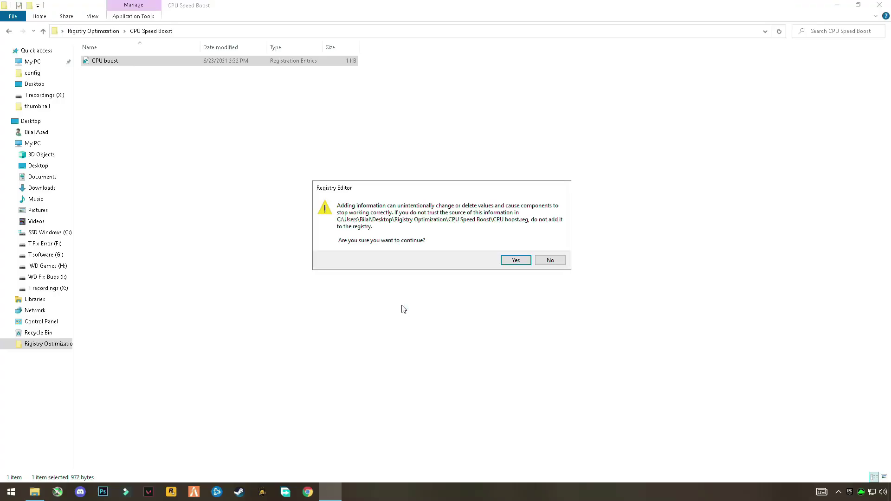
{"action": "left_click", "coordinate": [516, 261]}
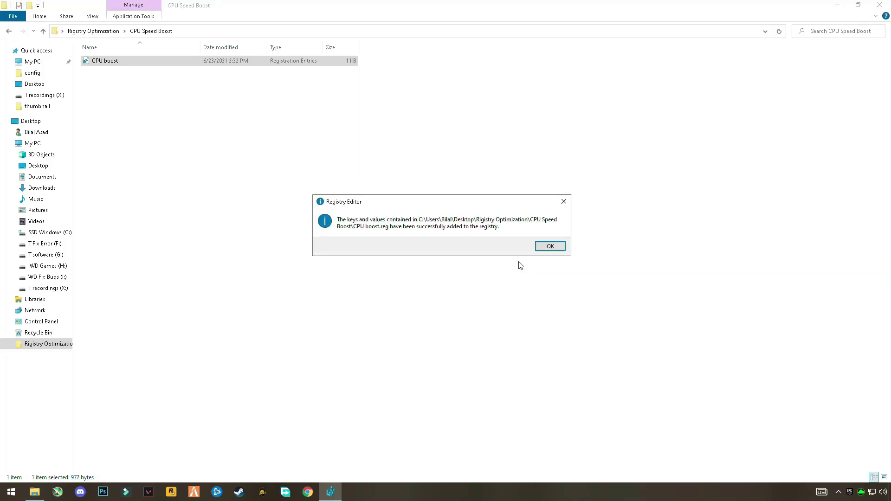
{"action": "left_click", "coordinate": [550, 247]}
Merge the Graphics Optimize file from the Graphics Optimization for gaming folder into the registry, accepting all confirmations
{"action": "left_click", "coordinate": [9, 32]}
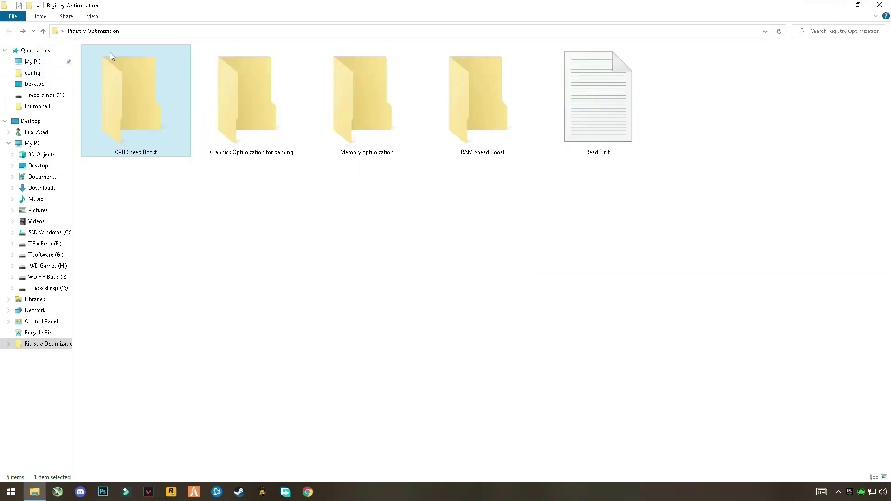
{"action": "double_click", "coordinate": [262, 149]}
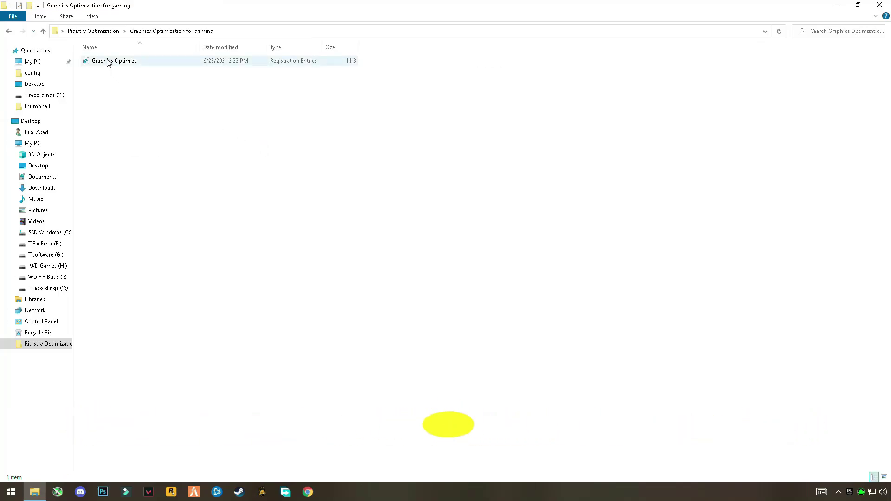
{"action": "left_click", "coordinate": [108, 62]}
{"action": "right_click", "coordinate": [107, 64]}
{"action": "left_click", "coordinate": [93, 66]}
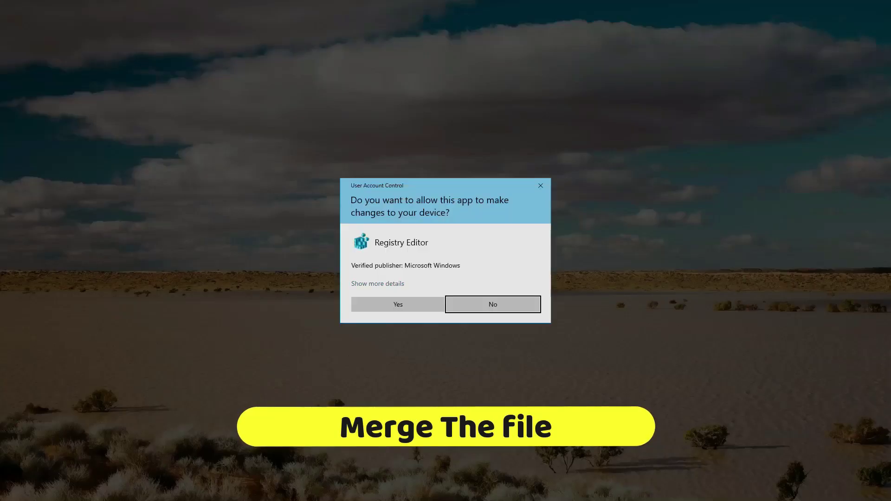
{"action": "left_click", "coordinate": [397, 305]}
{"action": "left_click", "coordinate": [514, 260]}
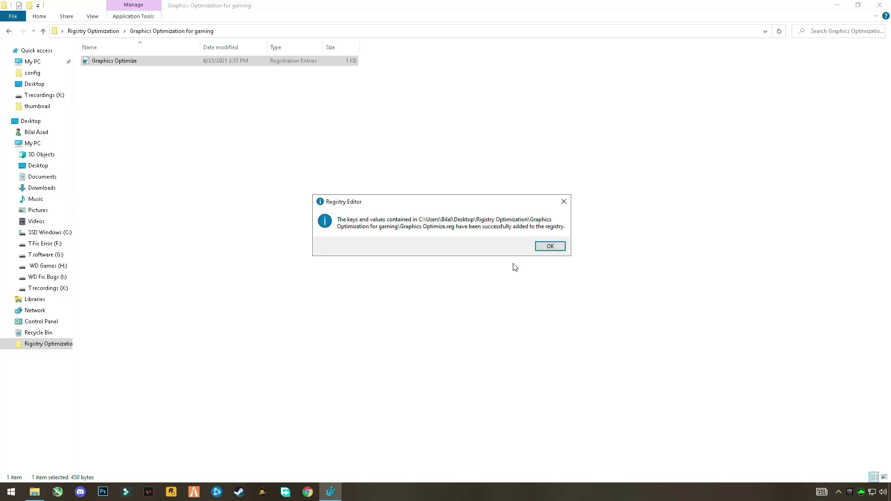
{"action": "left_click", "coordinate": [551, 247]}
Merge the meamory optimze file from the Memory optimization folder into the registry, accepting all confirmations
{"action": "left_click", "coordinate": [7, 31]}
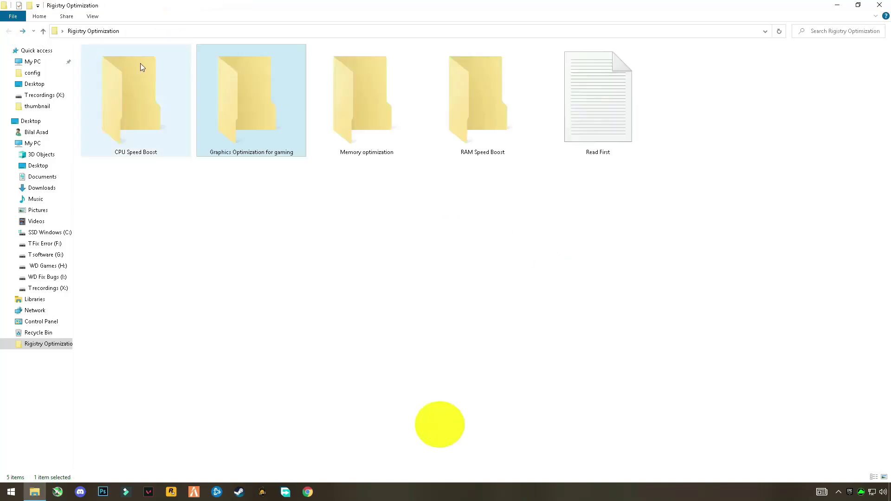
{"action": "double_click", "coordinate": [333, 121]}
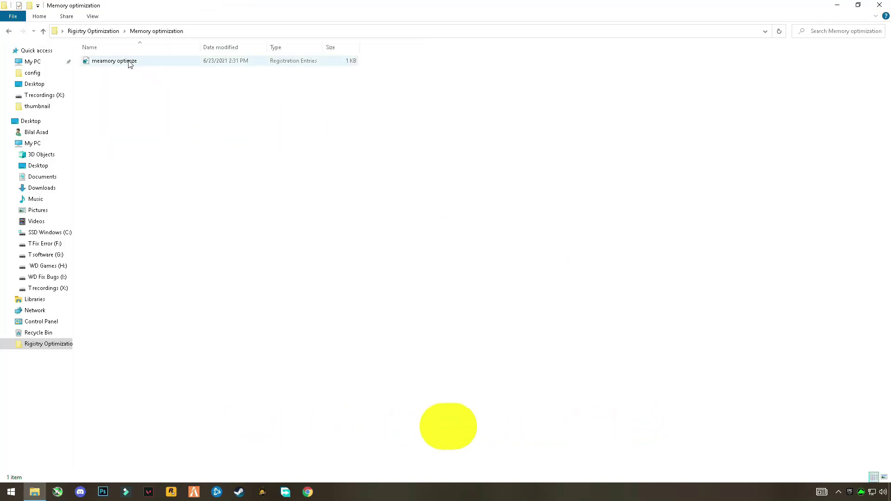
{"action": "right_click", "coordinate": [129, 62]}
{"action": "left_click", "coordinate": [129, 65]}
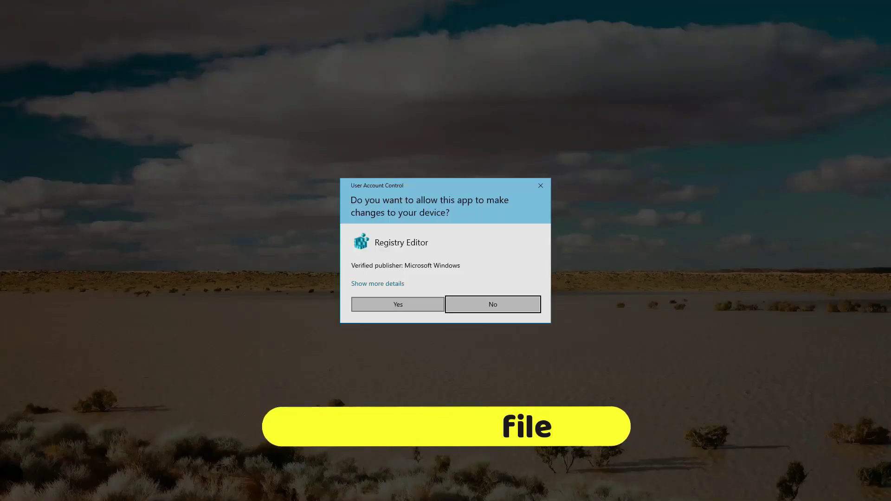
{"action": "left_click", "coordinate": [399, 304]}
{"action": "left_click", "coordinate": [516, 261]}
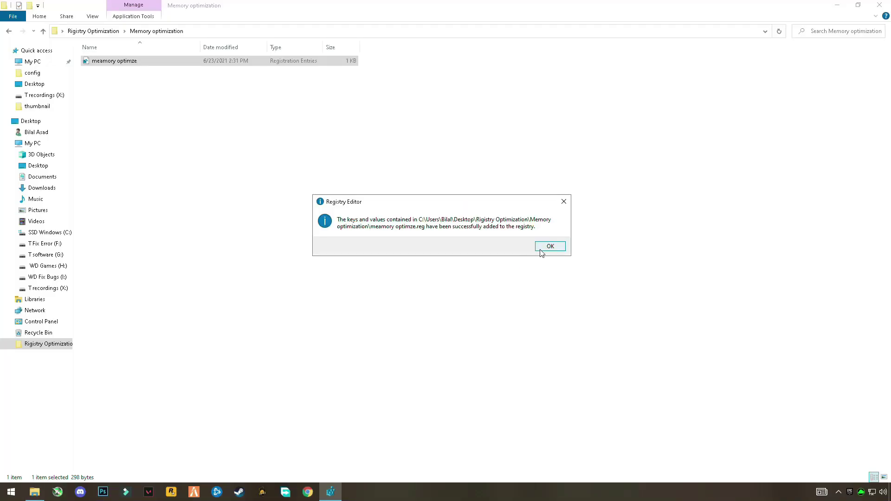
{"action": "left_click", "coordinate": [550, 246]}
Merge the RAM boost file from the RAM Speed Boost folder into the registry, accepting all confirmations
{"action": "left_click", "coordinate": [8, 32]}
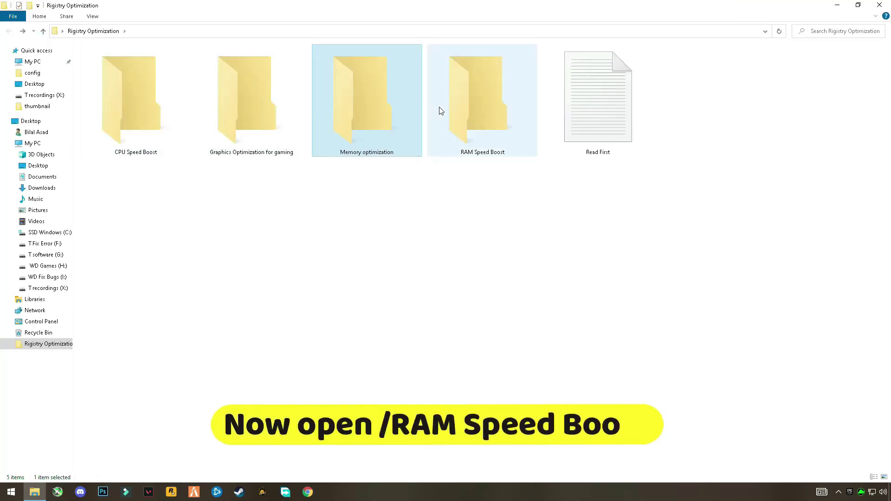
{"action": "right_click", "coordinate": [475, 119]}
{"action": "left_click", "coordinate": [321, 124]}
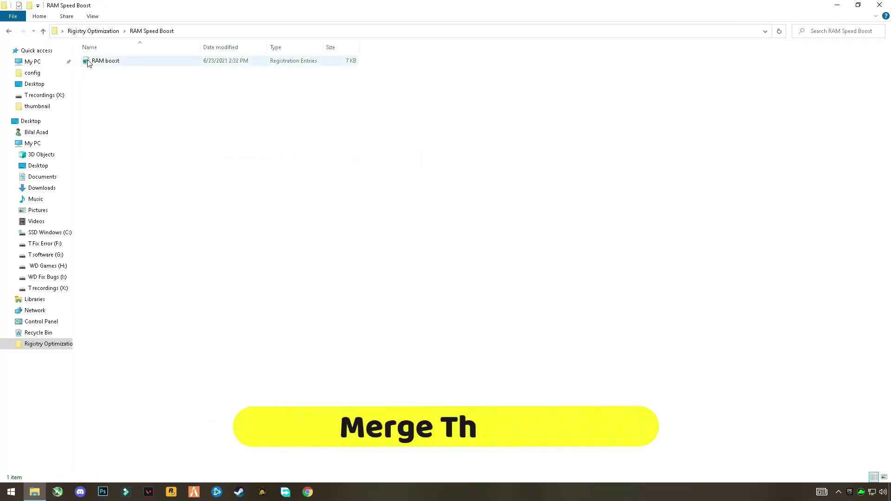
{"action": "right_click", "coordinate": [148, 61]}
{"action": "left_click", "coordinate": [110, 65]}
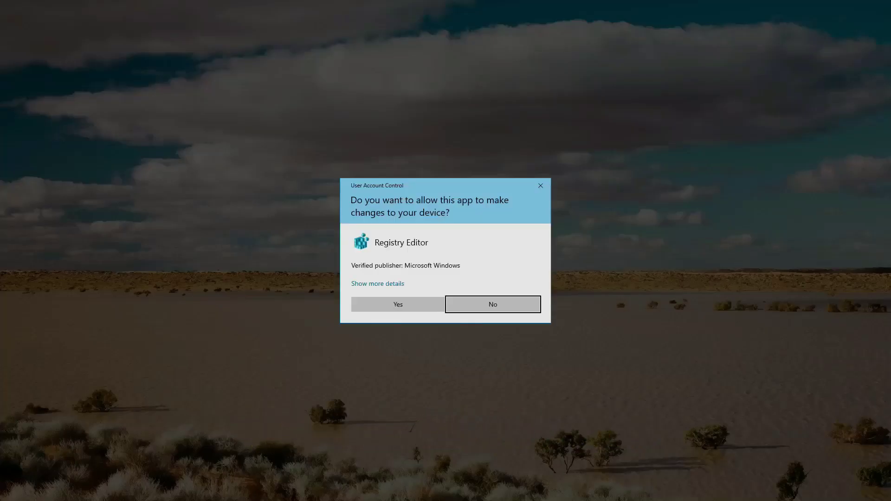
{"action": "left_click", "coordinate": [431, 309]}
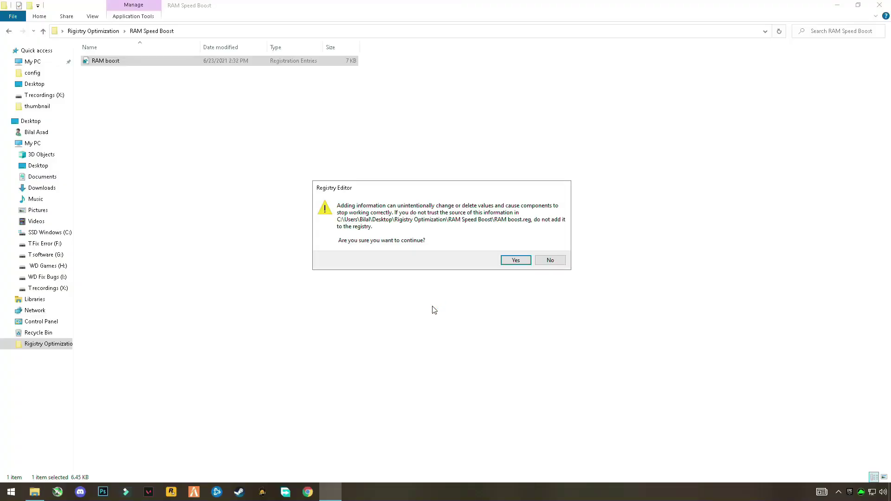
{"action": "left_click", "coordinate": [513, 262]}
{"action": "left_click", "coordinate": [551, 250]}
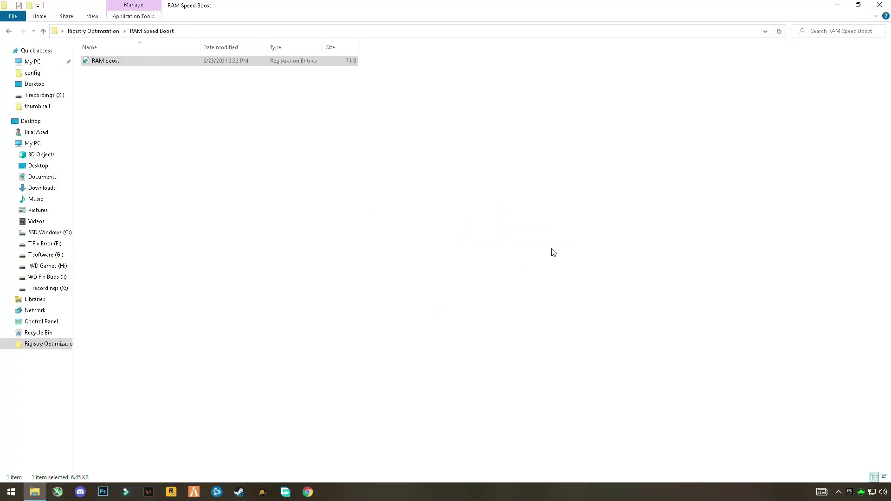
Close the Rigistry Optimization folder window and check for new updates in Windows Update
{"action": "left_click", "coordinate": [7, 32]}
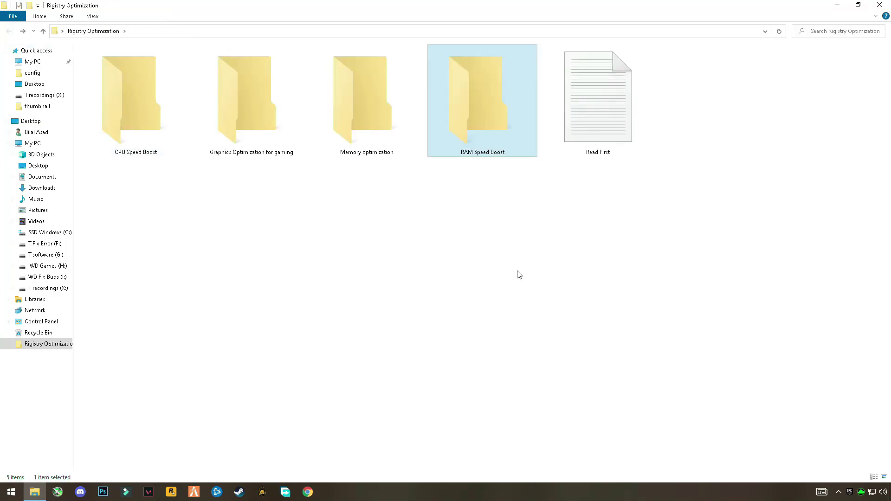
{"action": "left_click", "coordinate": [879, 5]}
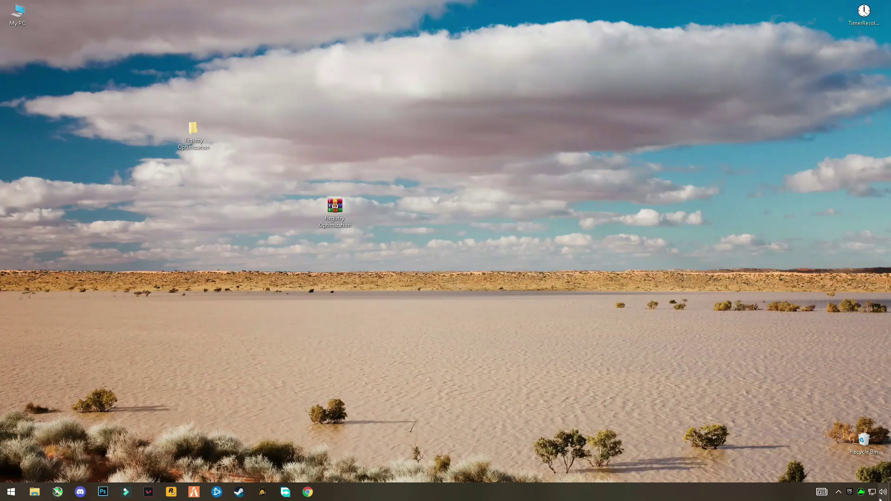
{"action": "left_click", "coordinate": [3, 490]}
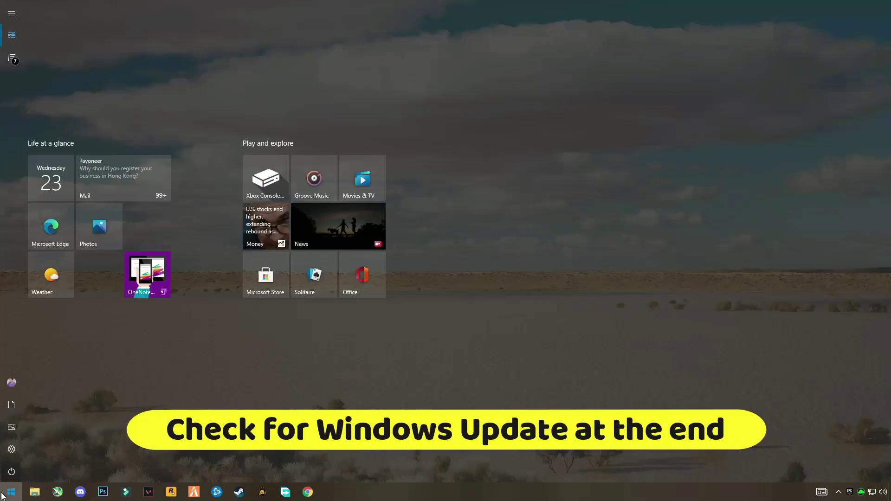
{"action": "left_click", "coordinate": [15, 451]}
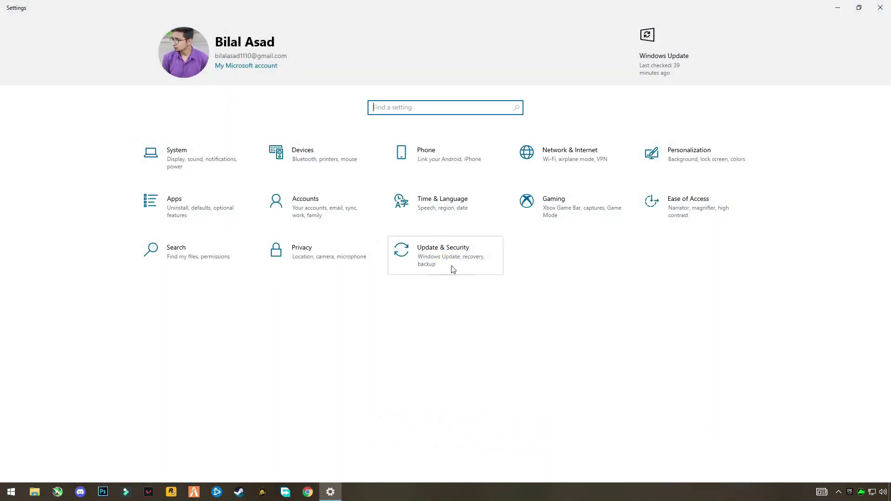
{"action": "left_click", "coordinate": [423, 263]}
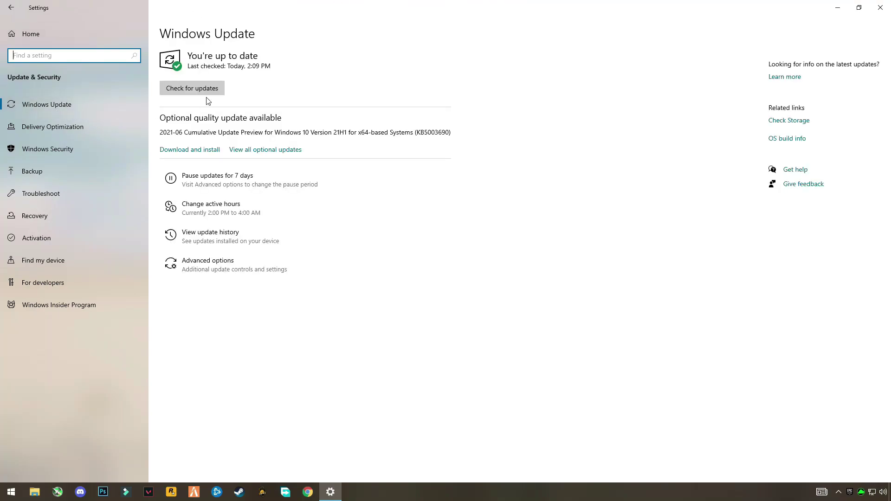
{"action": "left_click", "coordinate": [223, 92]}
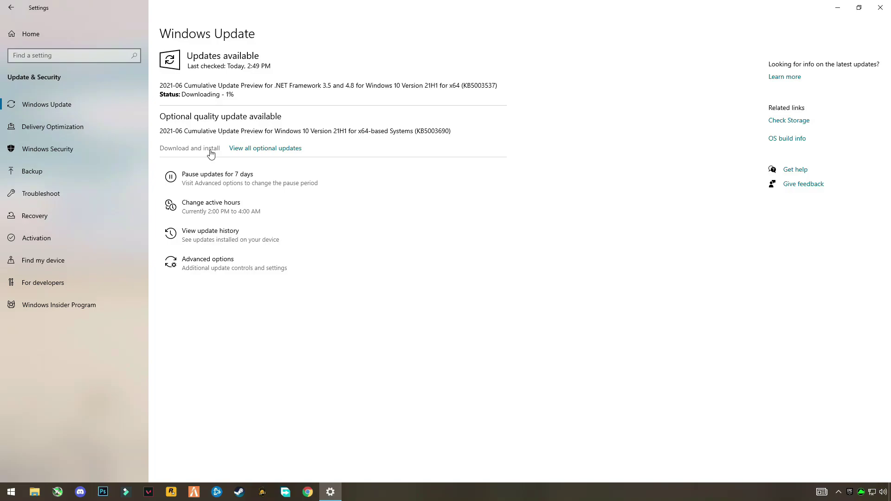
Download and install the optional 2021-06 Cumulative Update Preview for Windows 10 Version 21H1 (KB5003690), and close Settings
{"action": "left_click", "coordinate": [211, 148]}
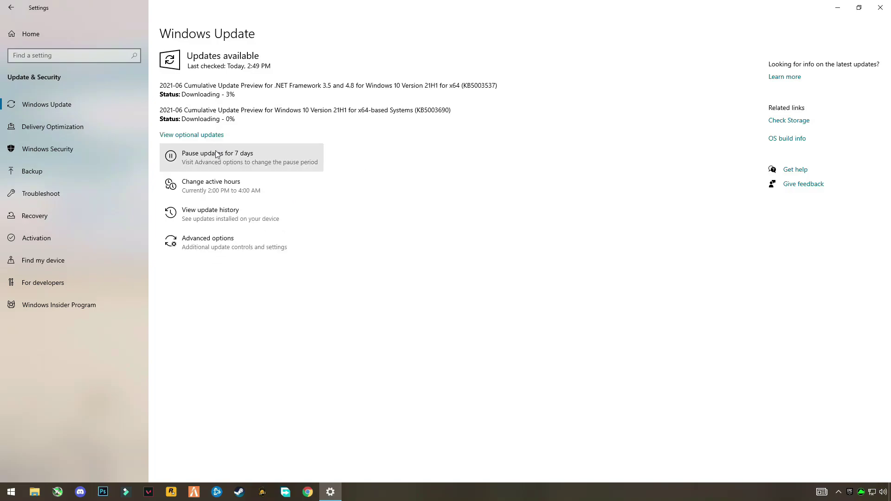
{"action": "left_click", "coordinate": [837, 8]}
{"action": "right_click", "coordinate": [388, 134]}
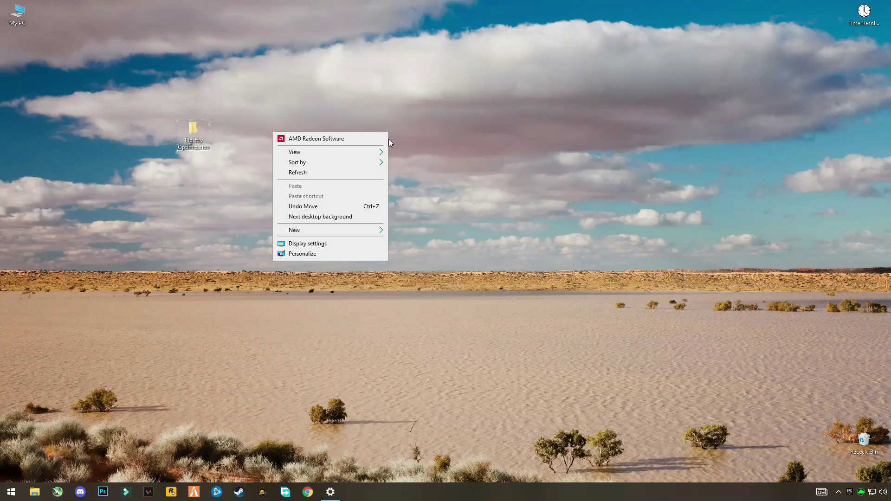
{"action": "left_click", "coordinate": [324, 247]}
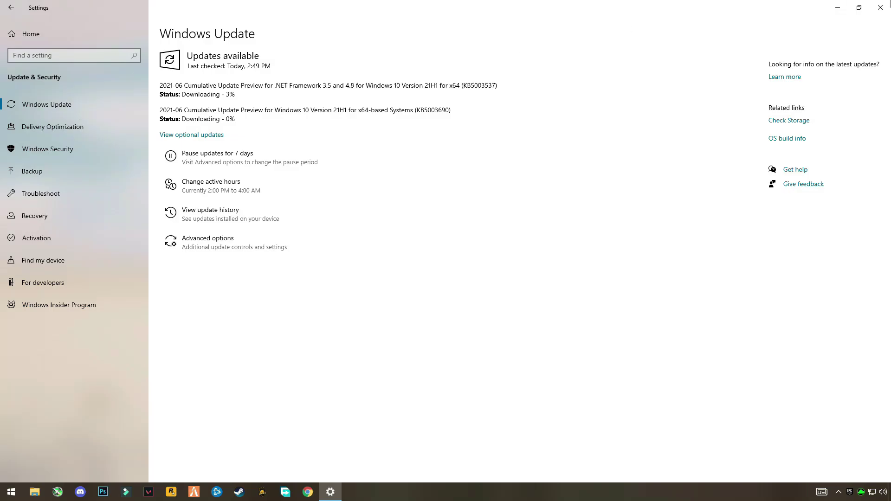
{"action": "left_click", "coordinate": [880, 7]}
Examine the installed Windows version in the system's About specifications, and close Settings
{"action": "right_click", "coordinate": [453, 179]}
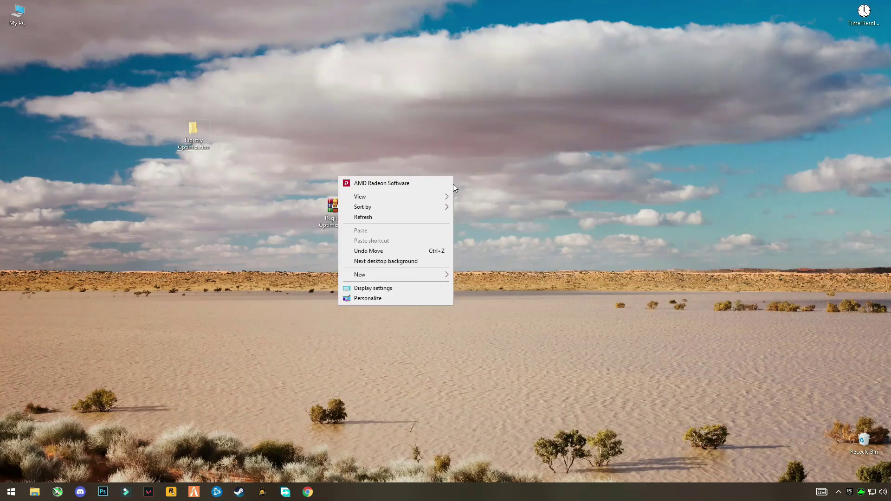
{"action": "left_click", "coordinate": [397, 299]}
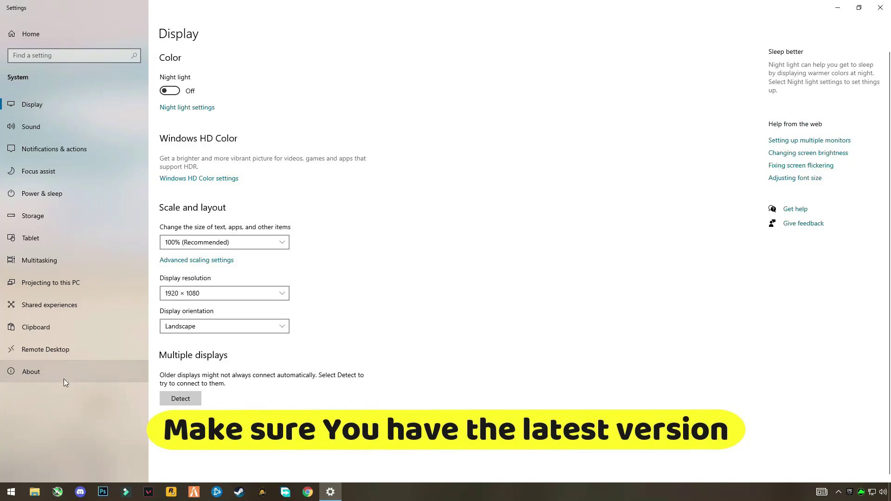
{"action": "left_click", "coordinate": [46, 379]}
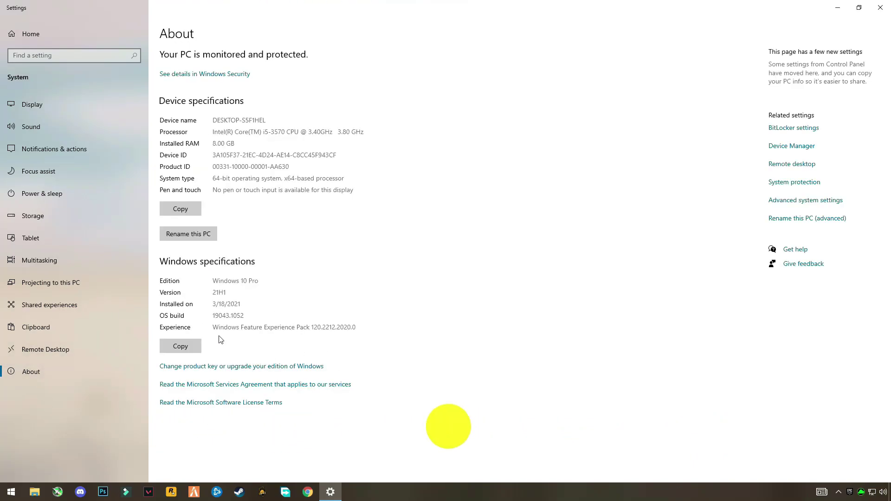
{"action": "double_click", "coordinate": [219, 293]}
{"action": "left_click", "coordinate": [206, 292]}
{"action": "double_click", "coordinate": [206, 292]}
{"action": "left_click", "coordinate": [206, 293]}
{"action": "double_click", "coordinate": [206, 293]}
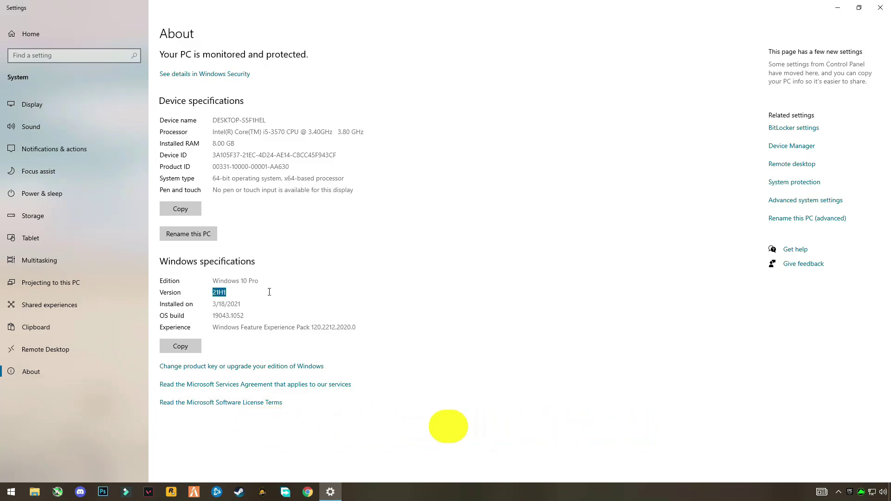
{"action": "left_click_drag", "start_coordinate": [261, 282], "coordinate": [212, 292]}
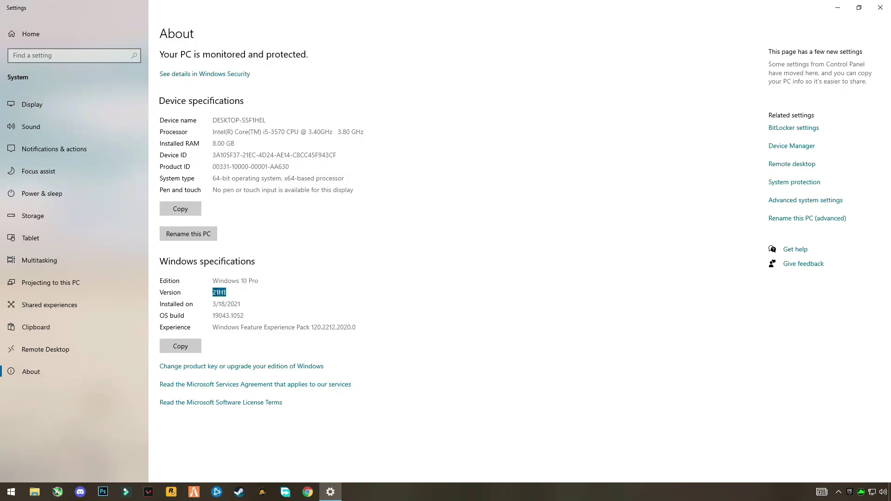
{"action": "left_click", "coordinate": [214, 300]}
{"action": "left_click", "coordinate": [879, 8]}
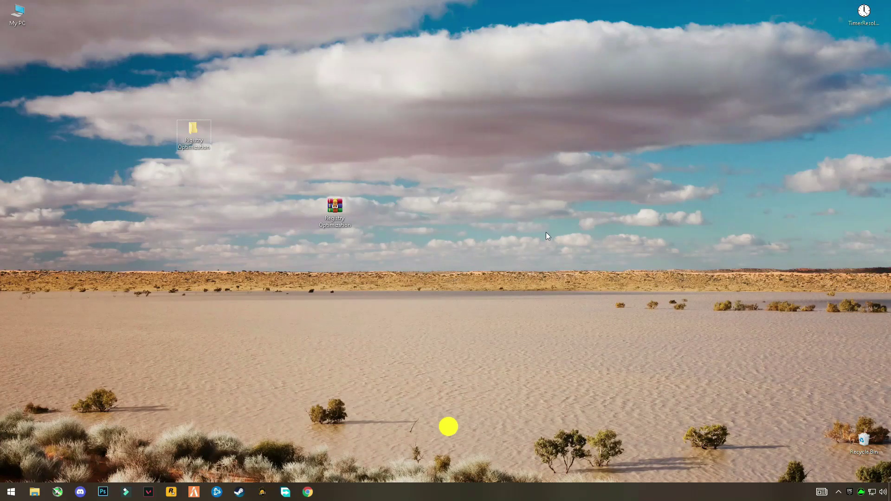
Open the computer's power options to view the Restart choice
{"action": "left_click", "coordinate": [11, 492]}
{"action": "left_click", "coordinate": [10, 474]}
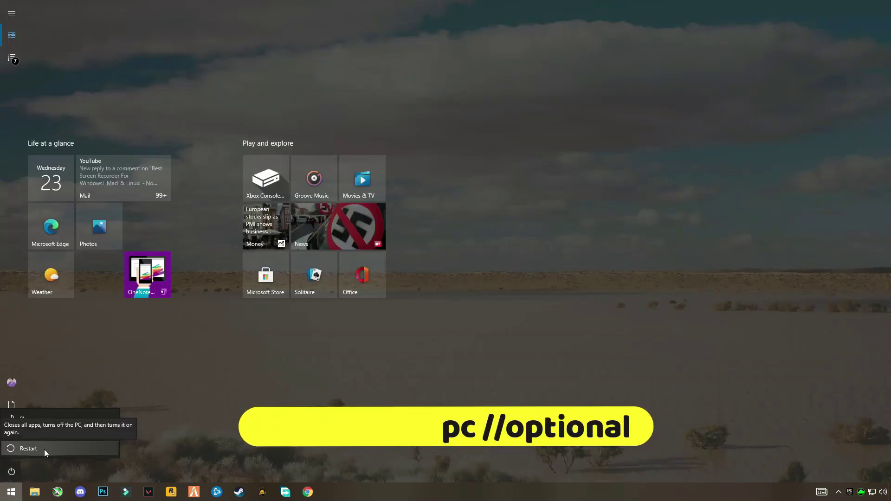
{"action": "left_click", "coordinate": [93, 477]}
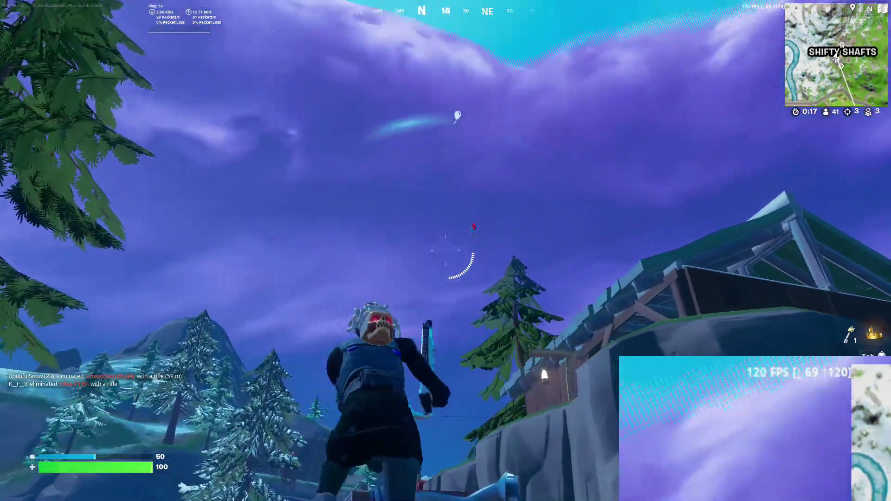
{"action": "key", "text": "1"}
{"action": "left_click", "coordinate": [446, 251]}
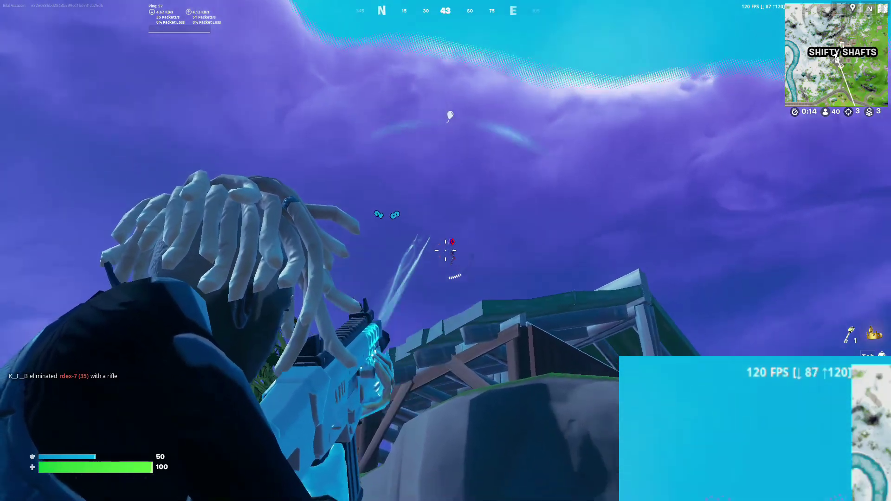
{"action": "left_click", "coordinate": [445, 250]}
{"action": "key", "text": "r"}
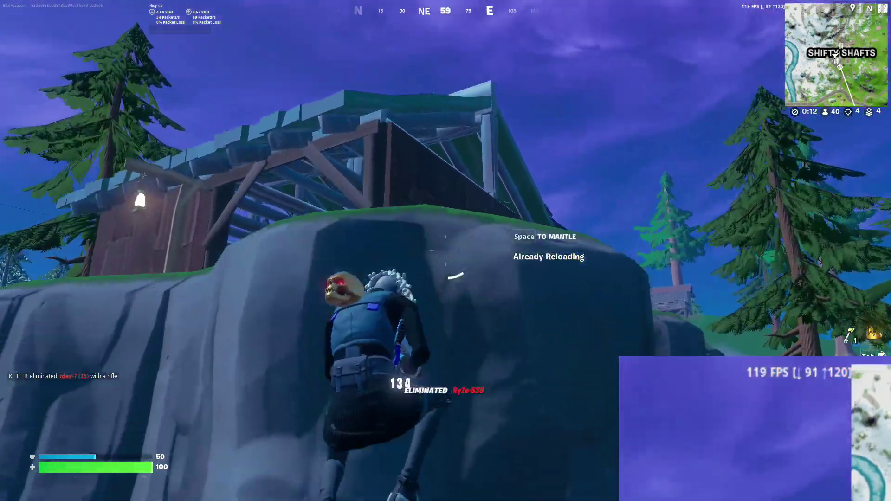
{"action": "key", "text": "w"}
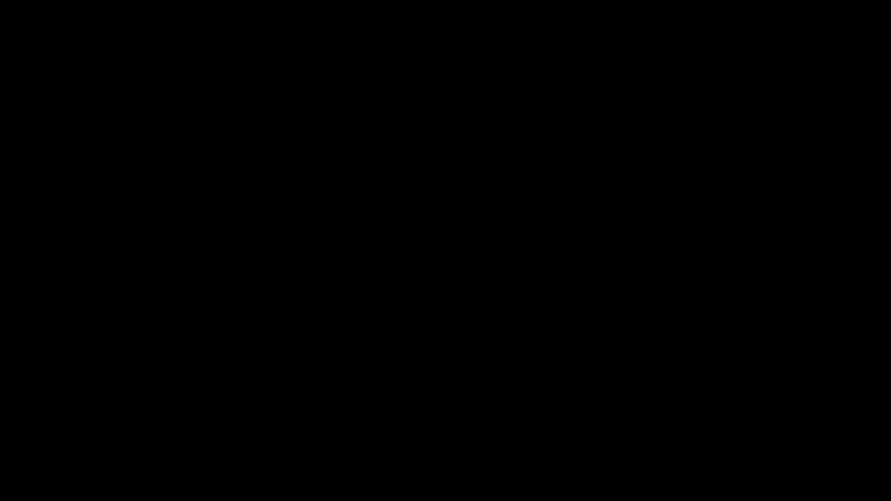